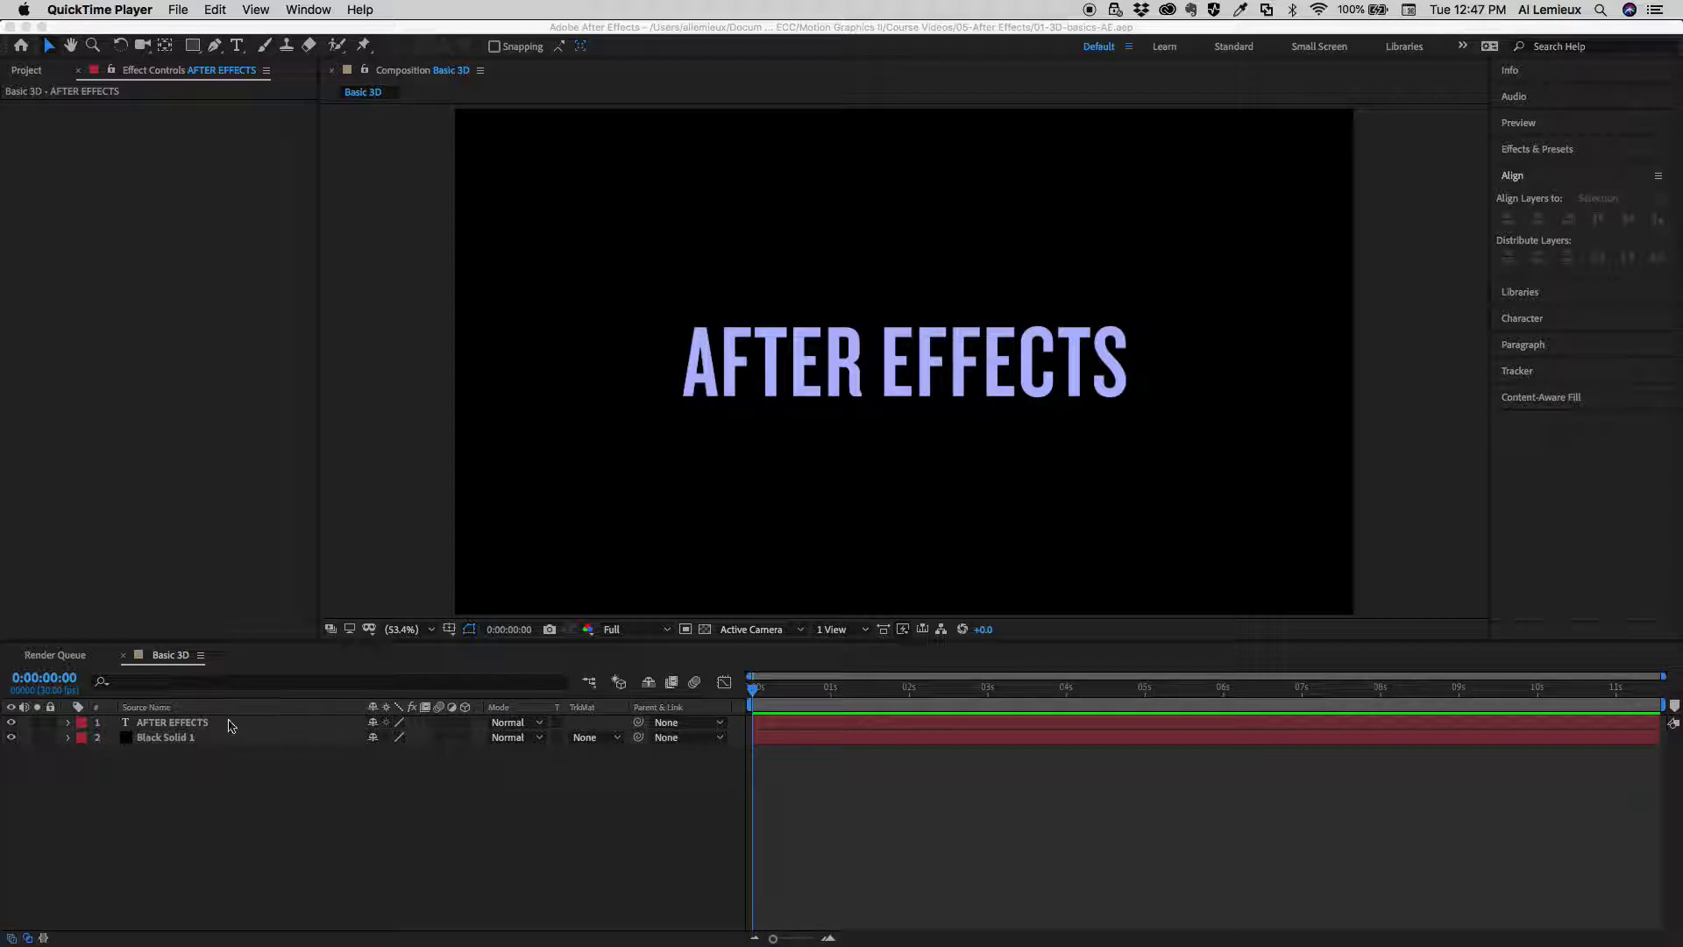
# Make the AFTER EFFECTS text layer a 3D layer and expand its Transform properties, comparing them with the 2D set.
pyautogui.click(186, 724)
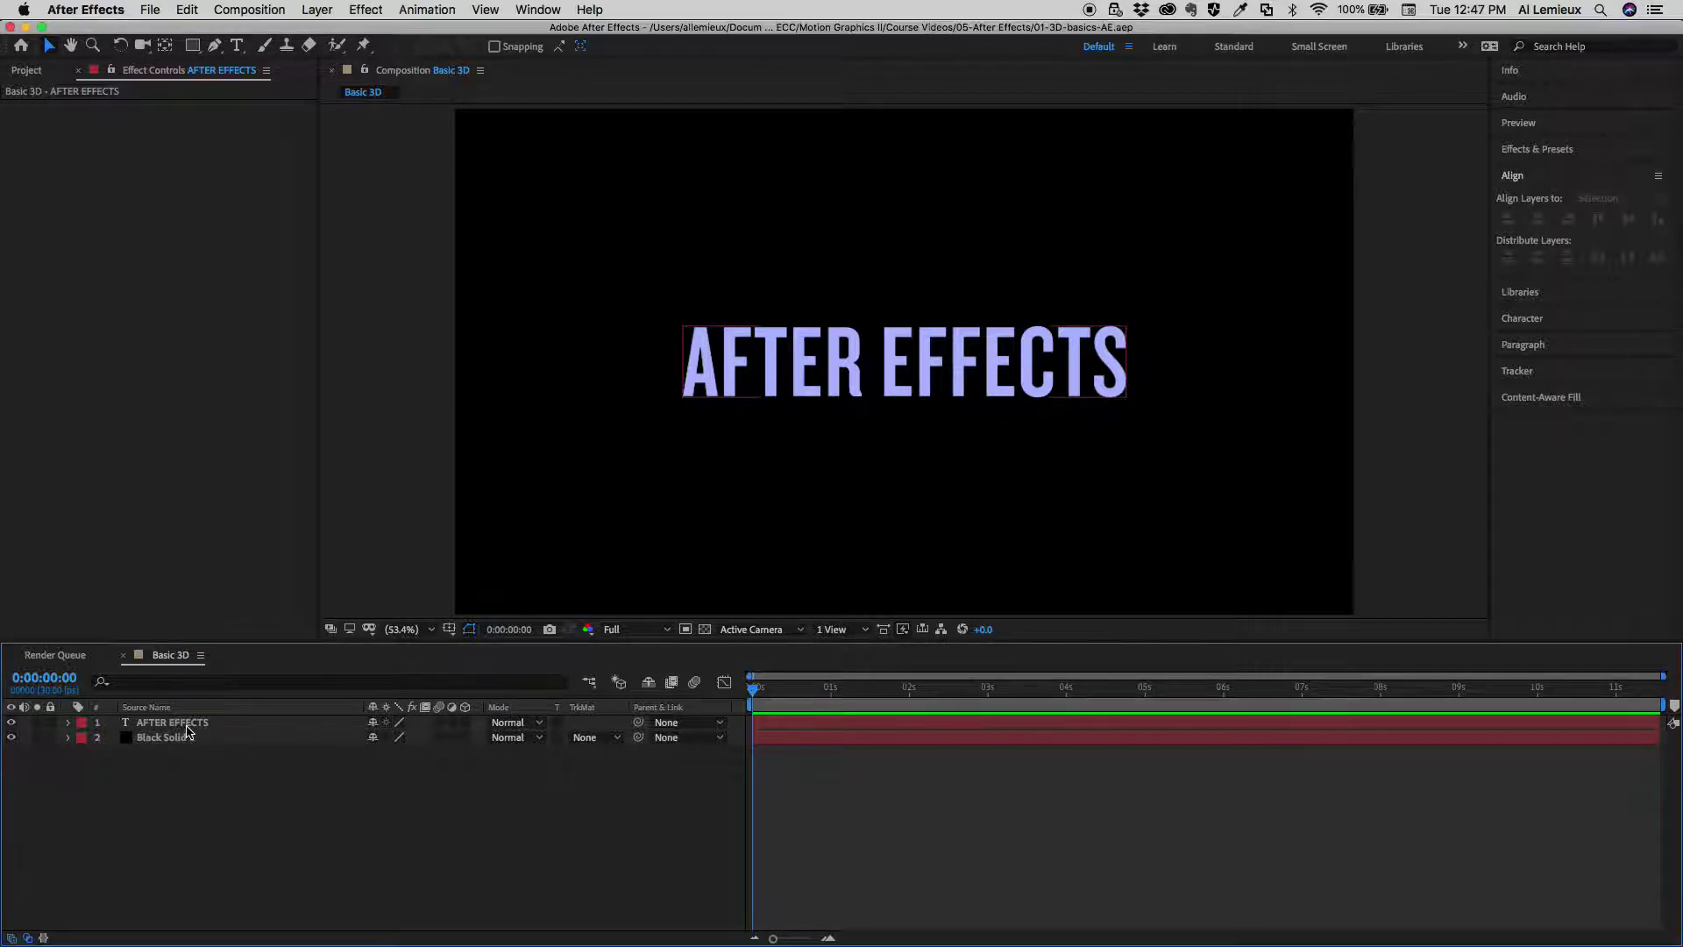
pyautogui.click(185, 724)
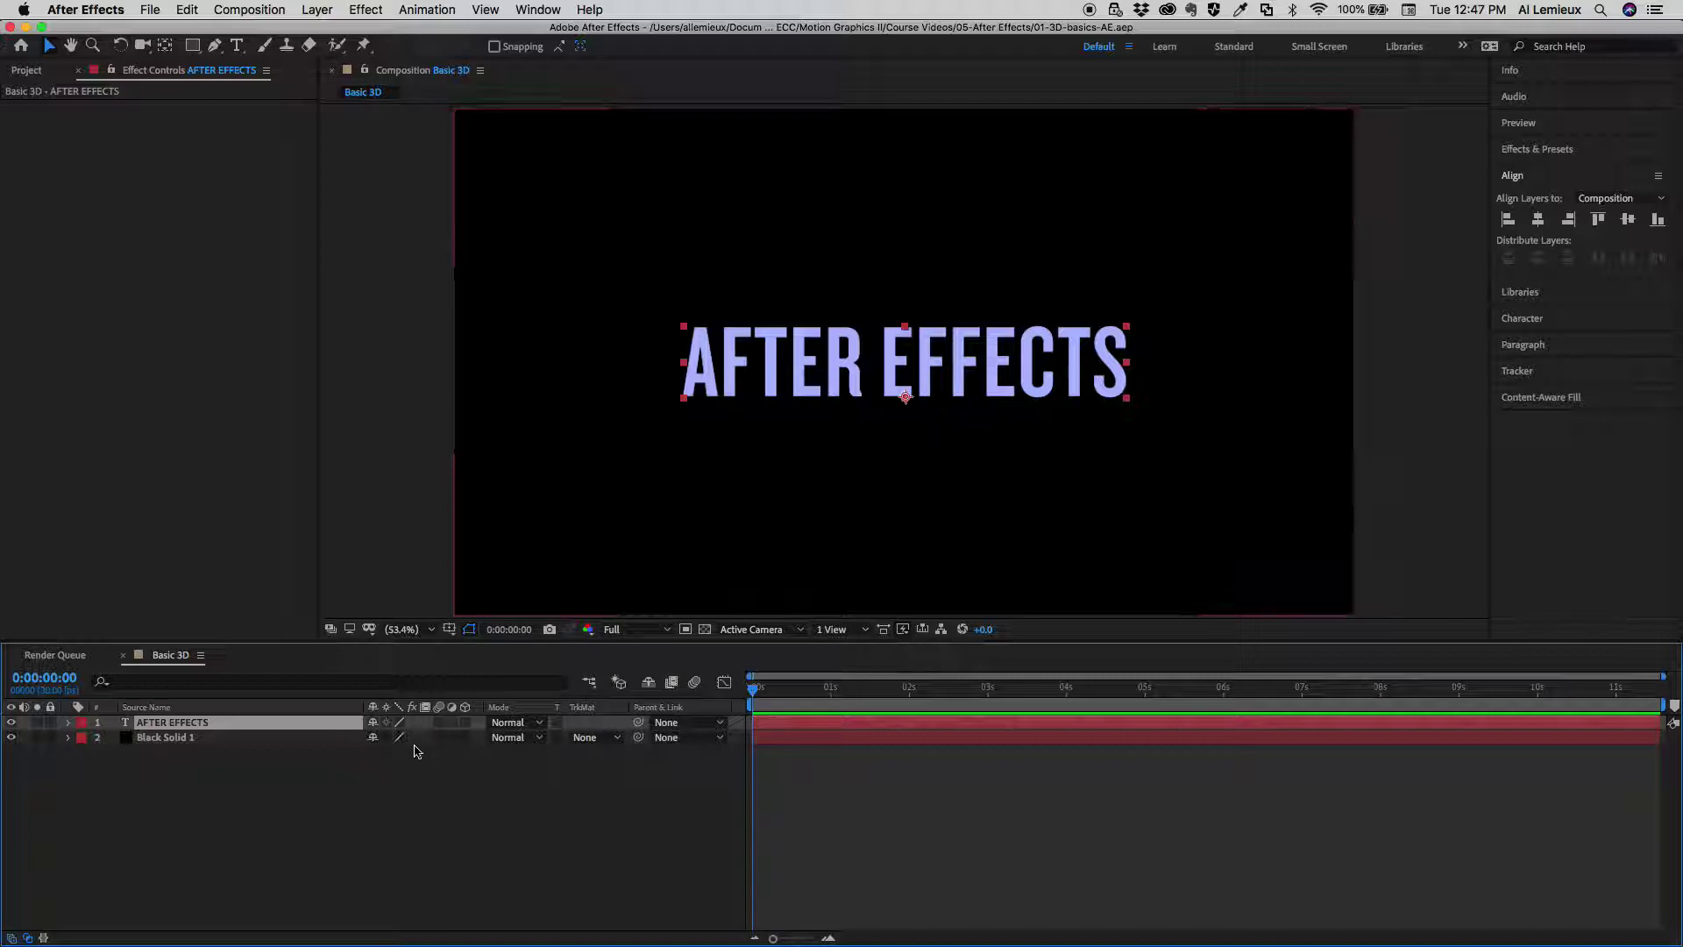
pyautogui.click(465, 722)
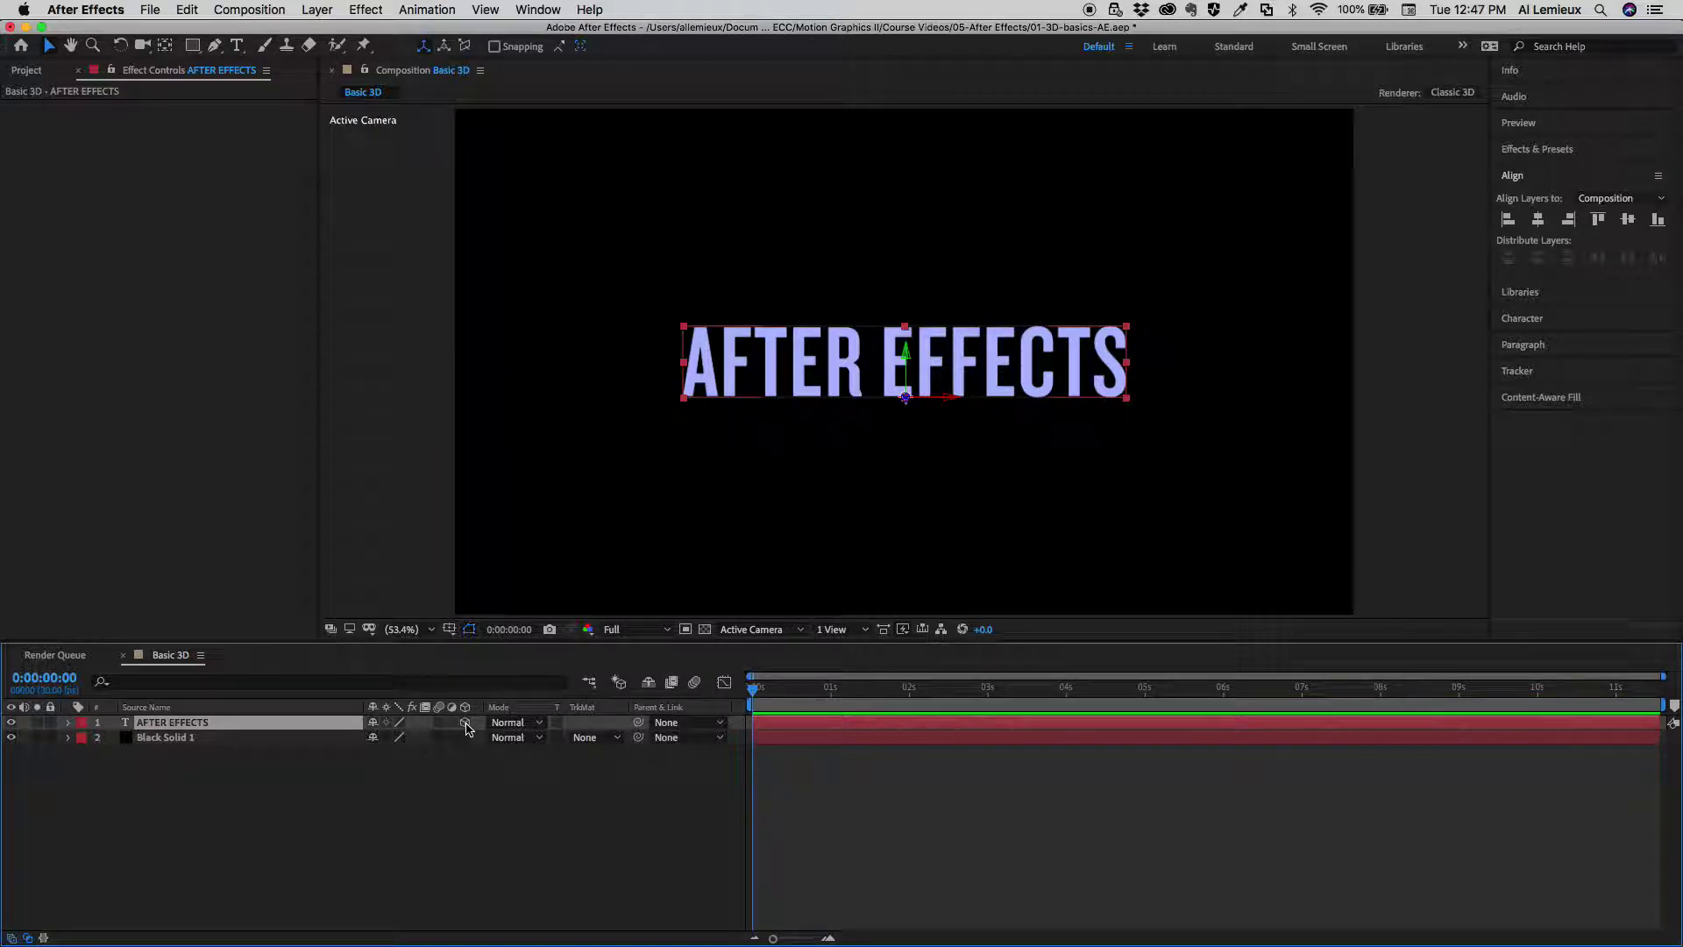
pyautogui.click(69, 724)
pyautogui.click(84, 754)
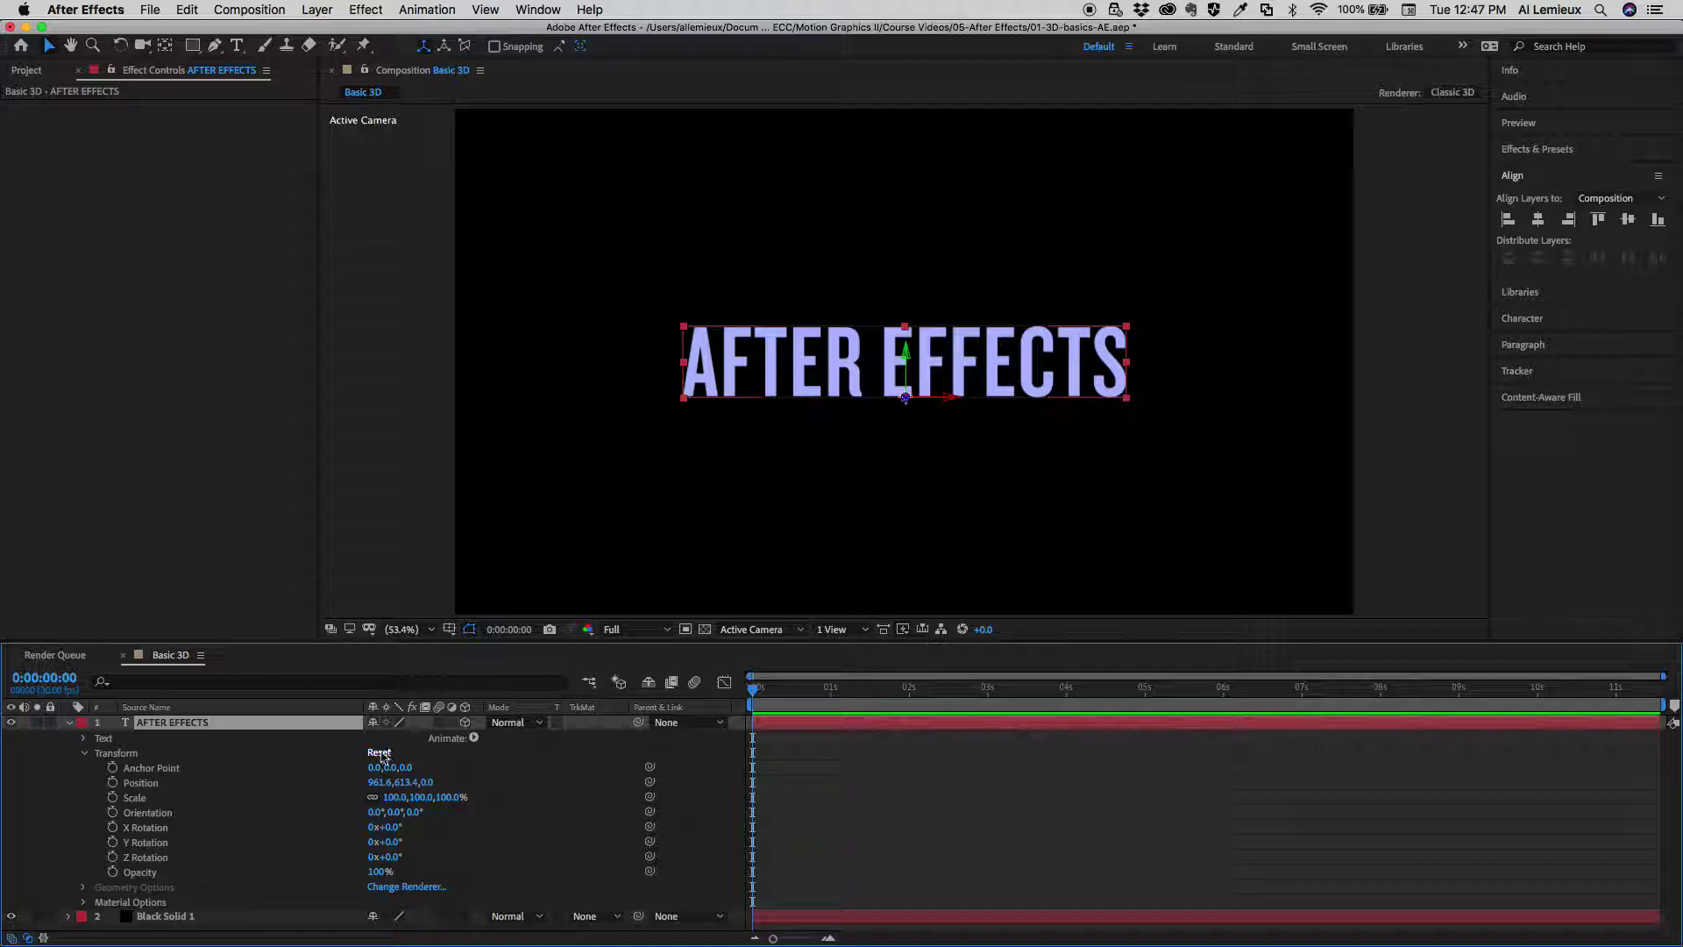
pyautogui.click(465, 721)
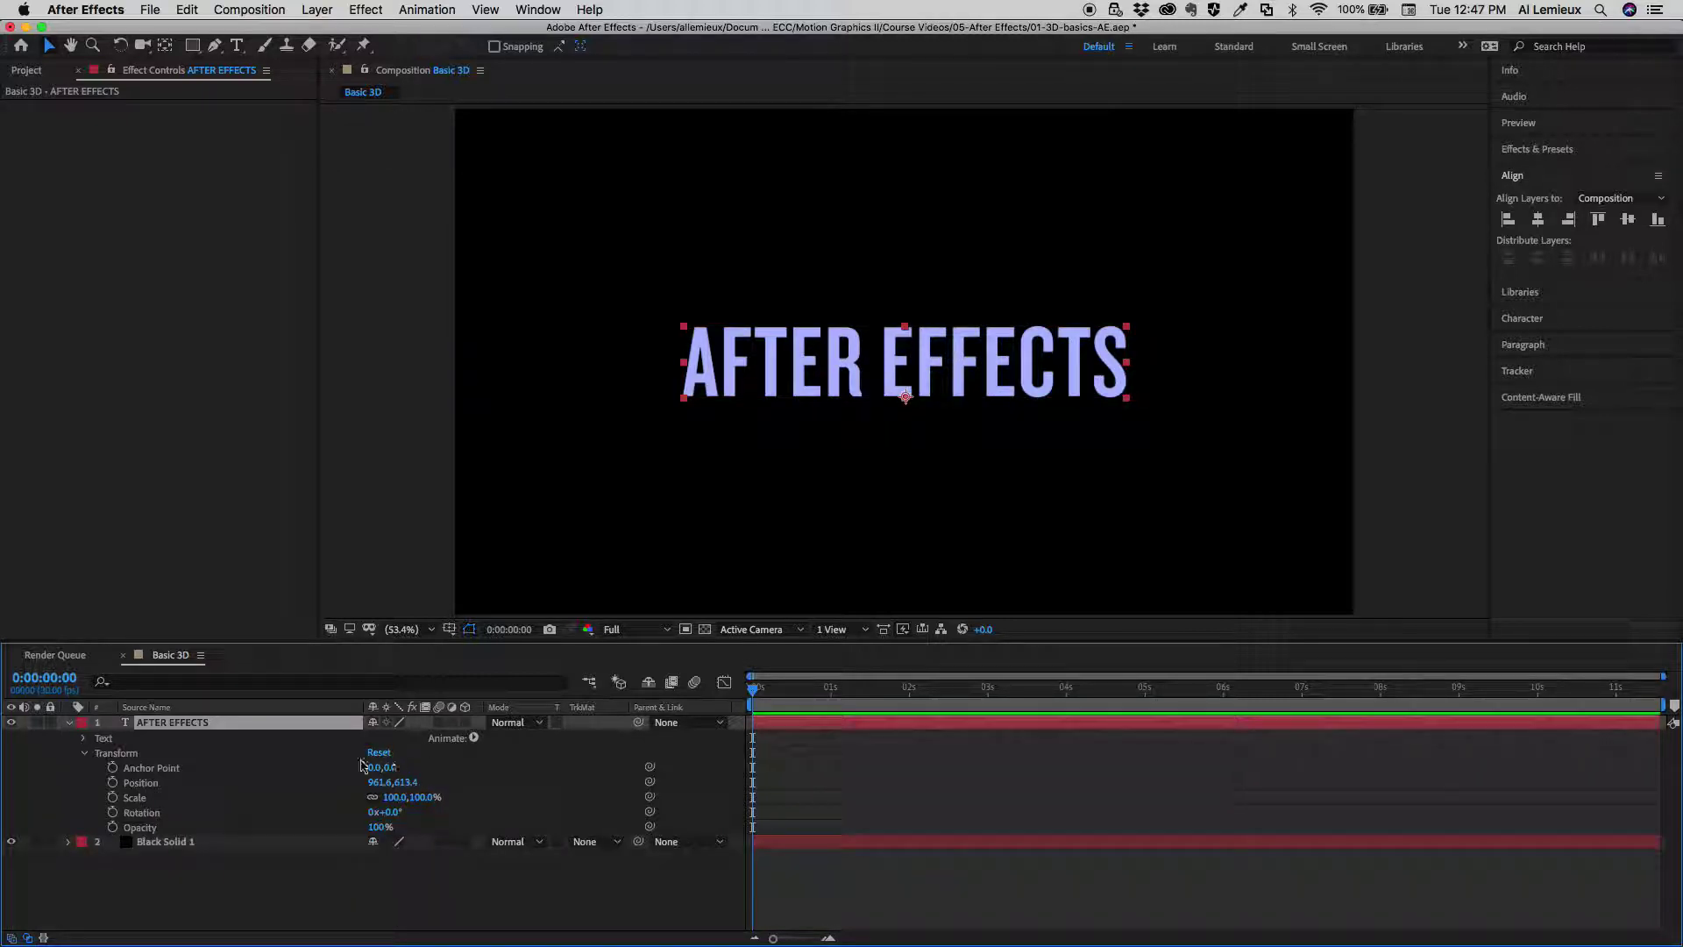
pyautogui.click(465, 722)
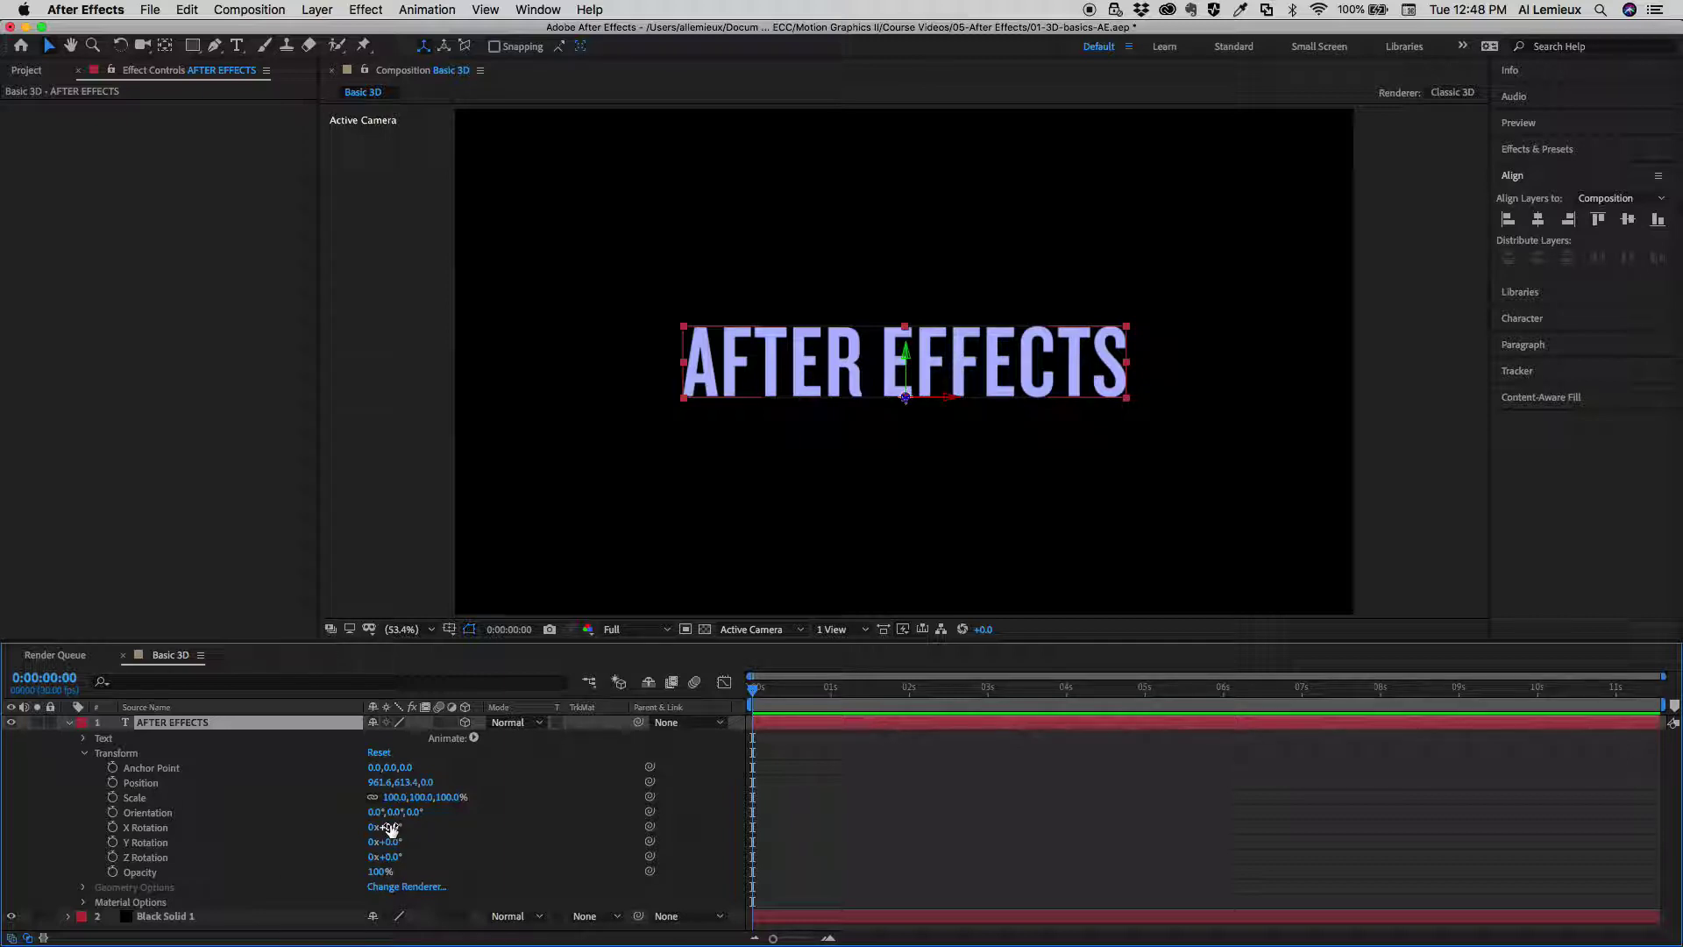
# Try rotating the text layer back and forth around its X axis, ending at 14°, and undo the rotation.
pyautogui.click(440, 834)
pyautogui.moveTo(394, 827)
pyautogui.mouseDown()
pyautogui.moveTo(442, 827)
pyautogui.moveTo(368, 830)
pyautogui.moveTo(449, 840)
pyautogui.moveTo(414, 839)
pyautogui.mouseUp()
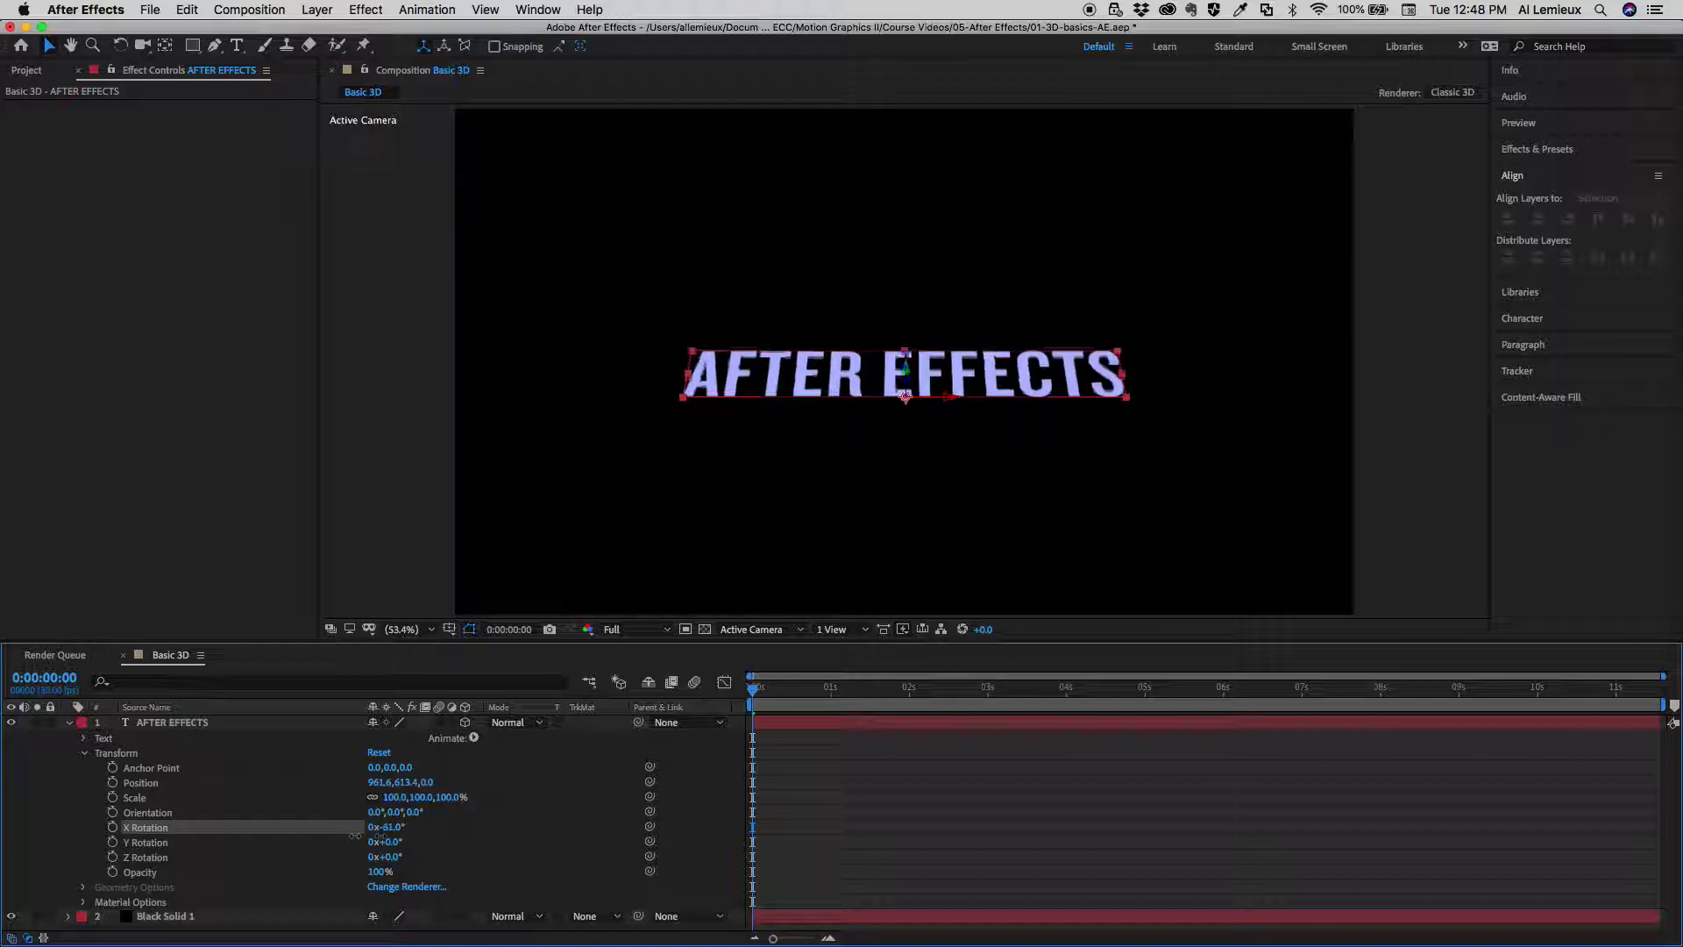
pyautogui.moveTo(450, 838)
pyautogui.mouseDown()
pyautogui.moveTo(469, 838)
pyautogui.moveTo(417, 838)
pyautogui.mouseUp()
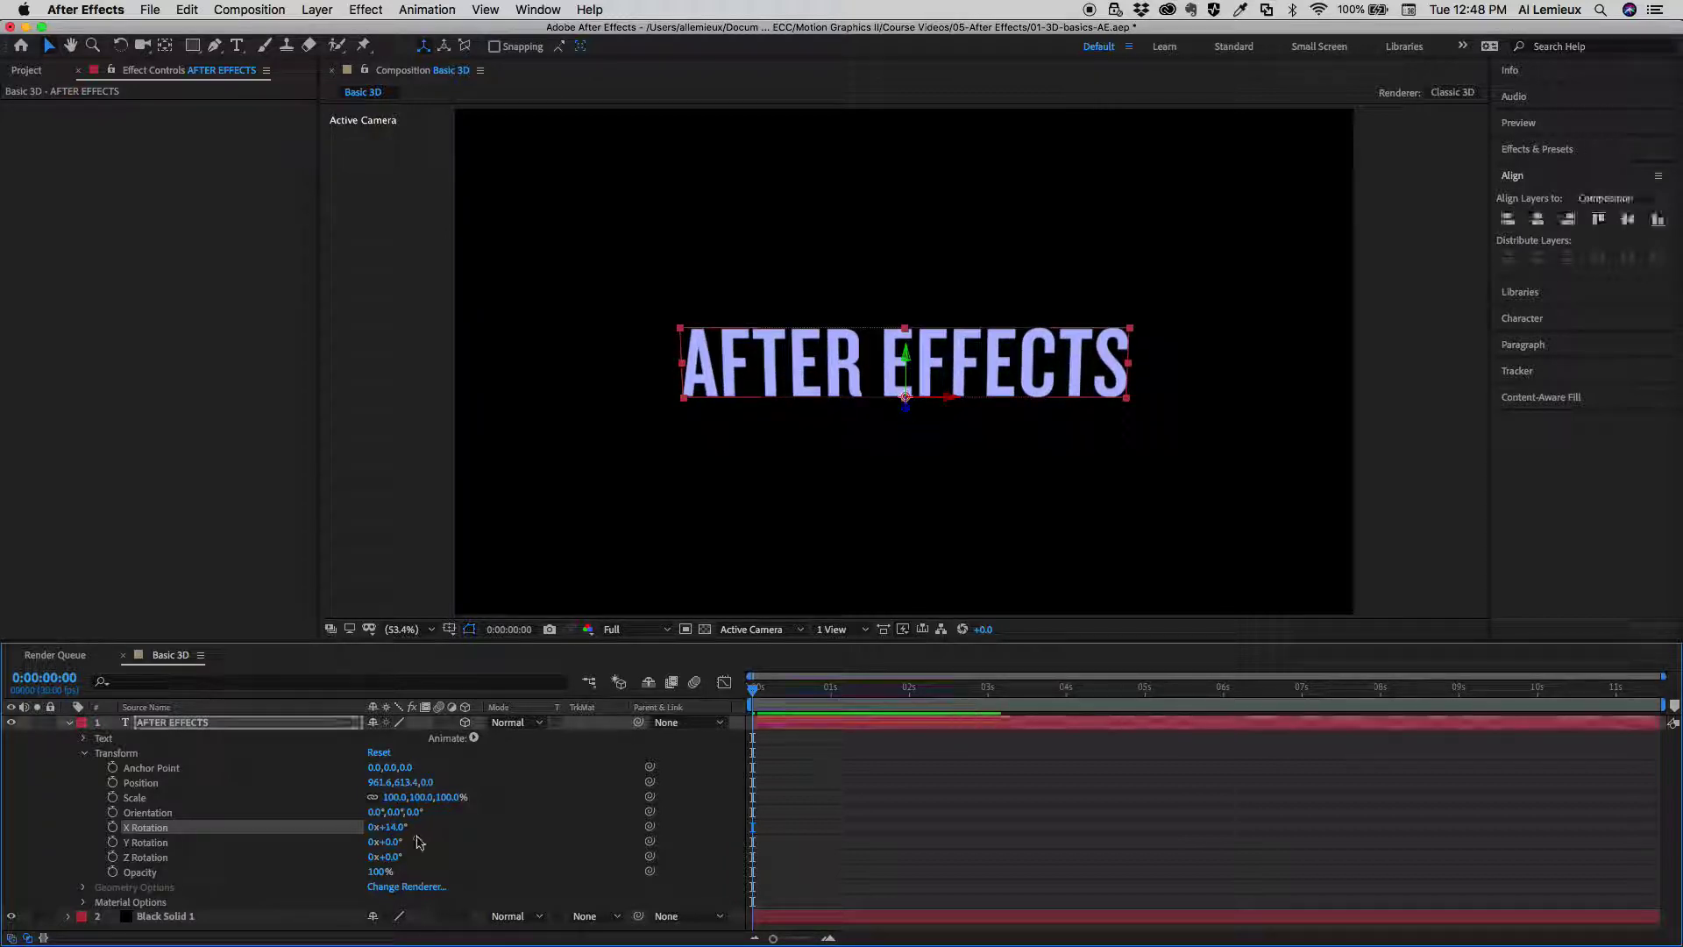
pyautogui.press('super+z')
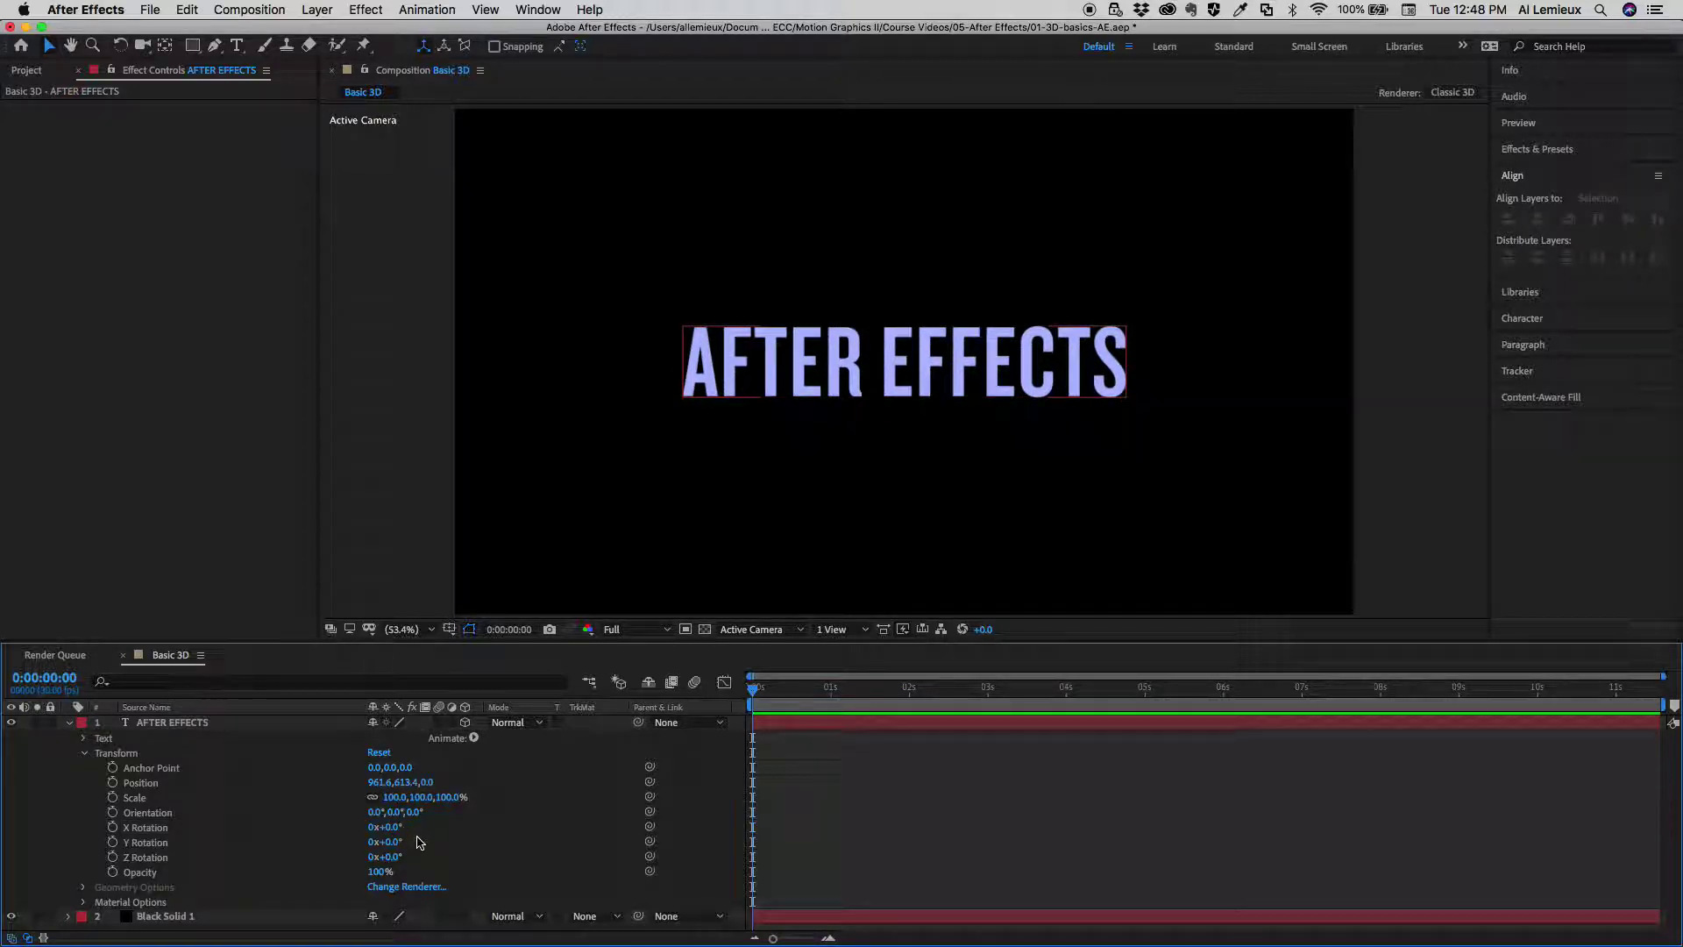
# Try rotating the text layer 57° around Y and a little clockwise around Z, undoing each rotation.
pyautogui.moveTo(390, 842); pyautogui.dragTo(455, 857)
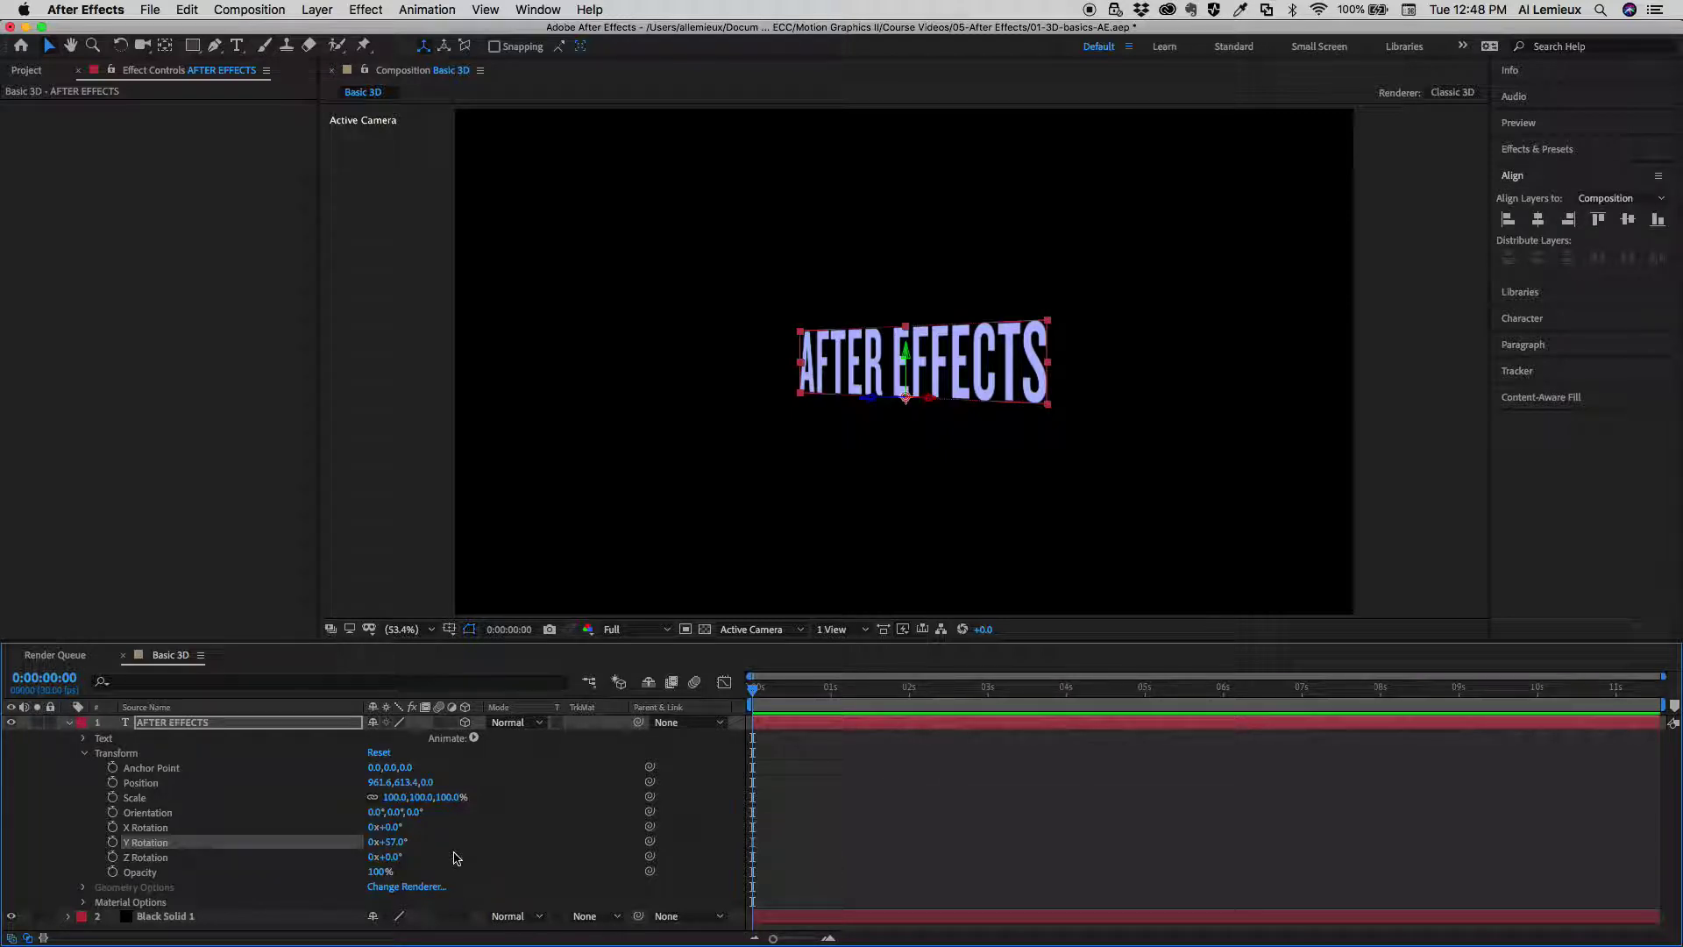
pyautogui.press('super+z')
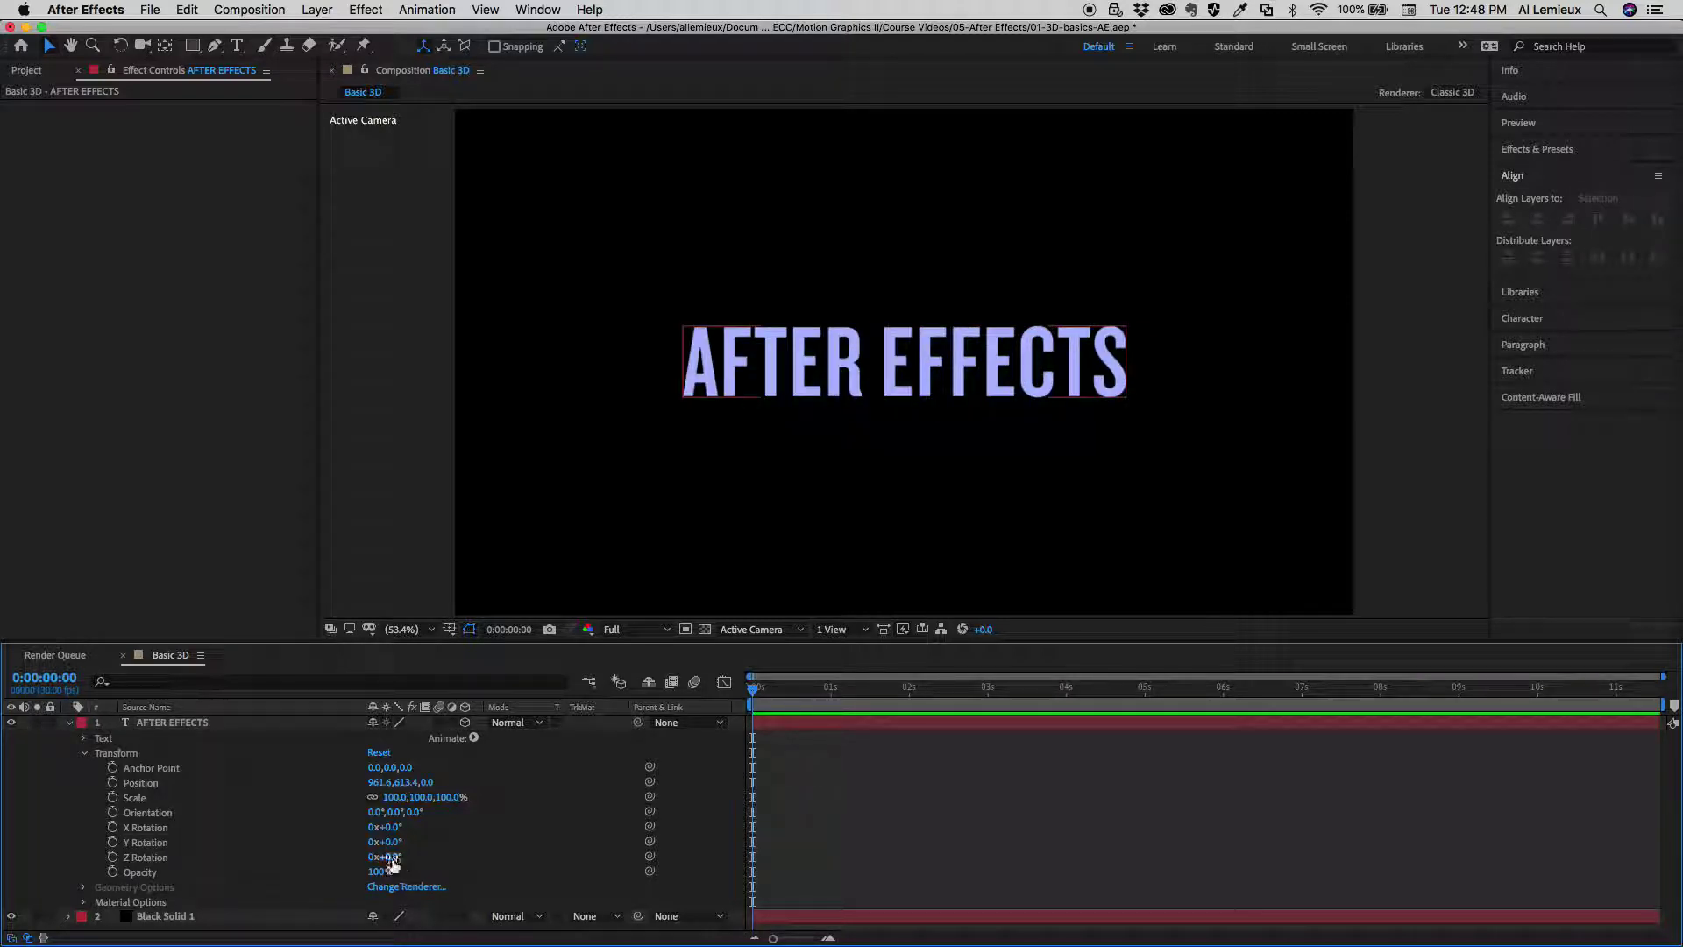
pyautogui.moveTo(392, 863)
pyautogui.mouseDown()
pyautogui.moveTo(728, 866)
pyautogui.moveTo(410, 871)
pyautogui.mouseUp()
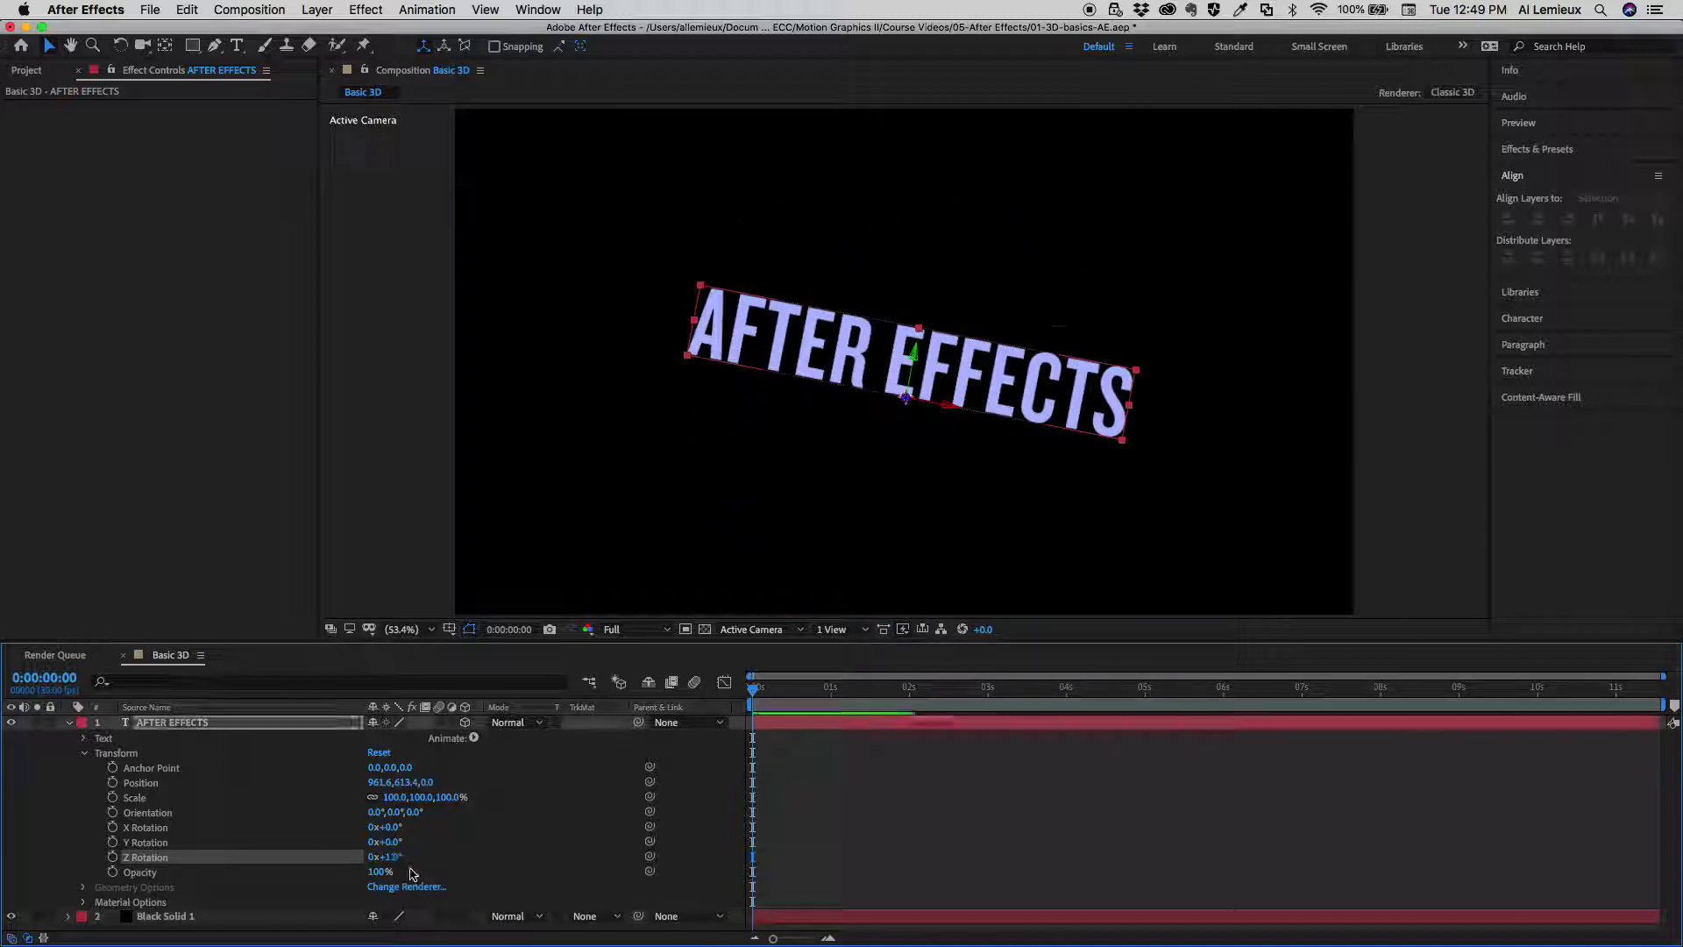
pyautogui.press('super+z')
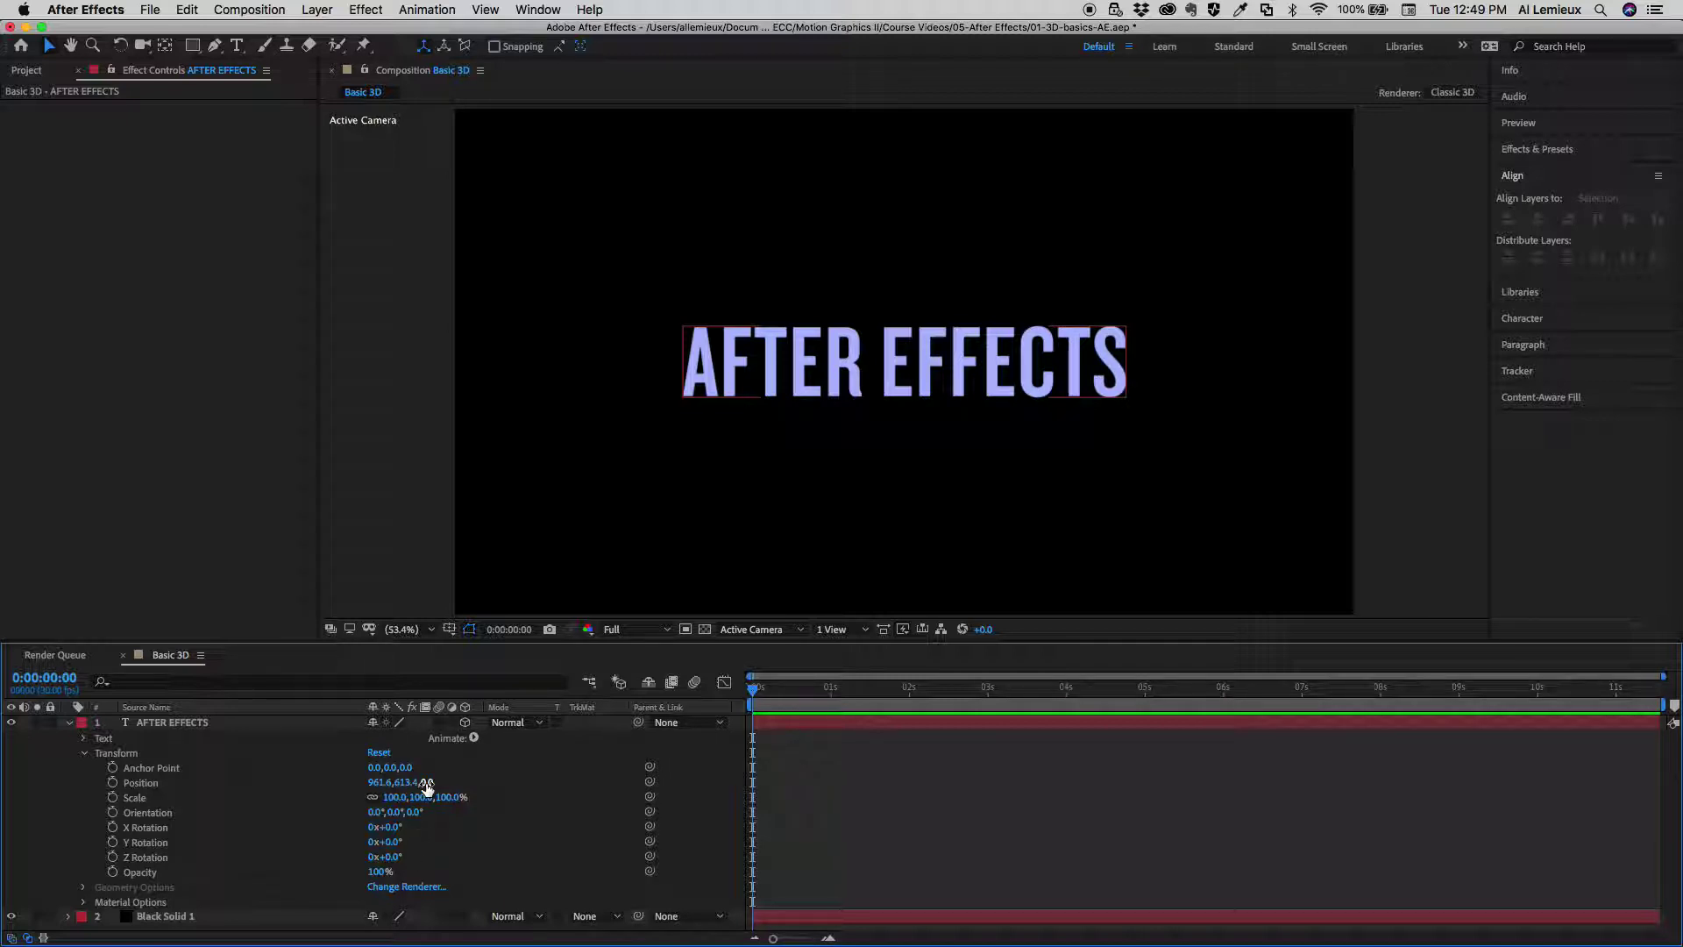
# Try moving the text layer to a Z position of -761, undo the move, and collapse the layer's properties.
pyautogui.moveTo(427, 782); pyautogui.dragTo(429, 840)
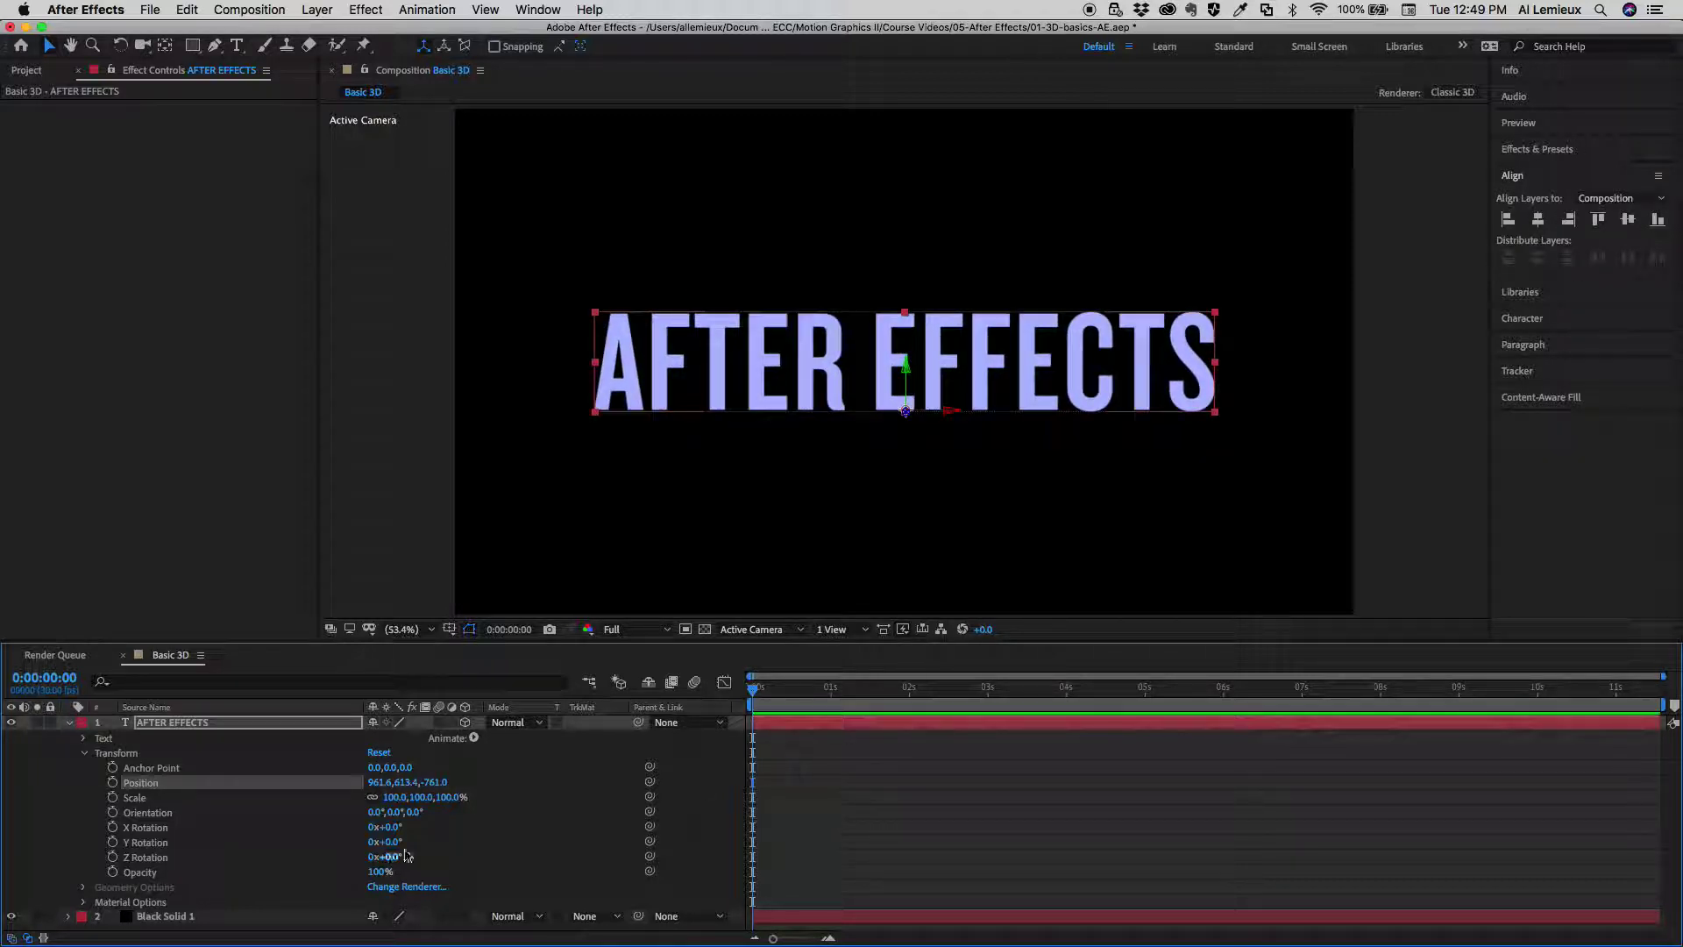
pyautogui.press('super+z')
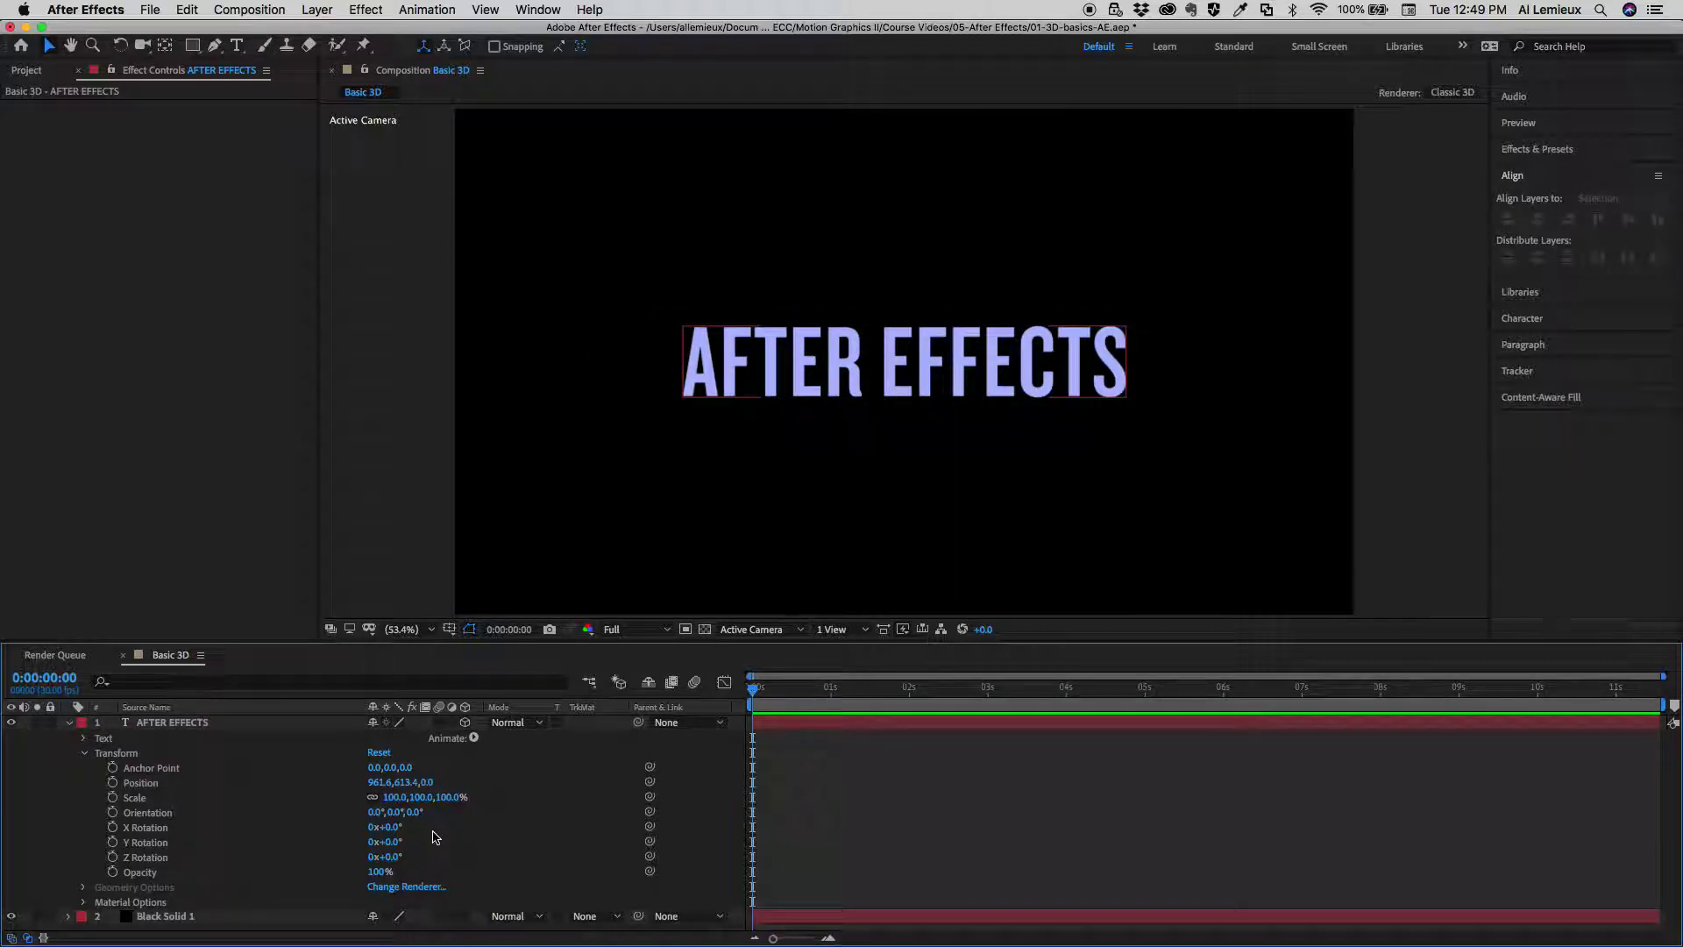
pyautogui.click(67, 723)
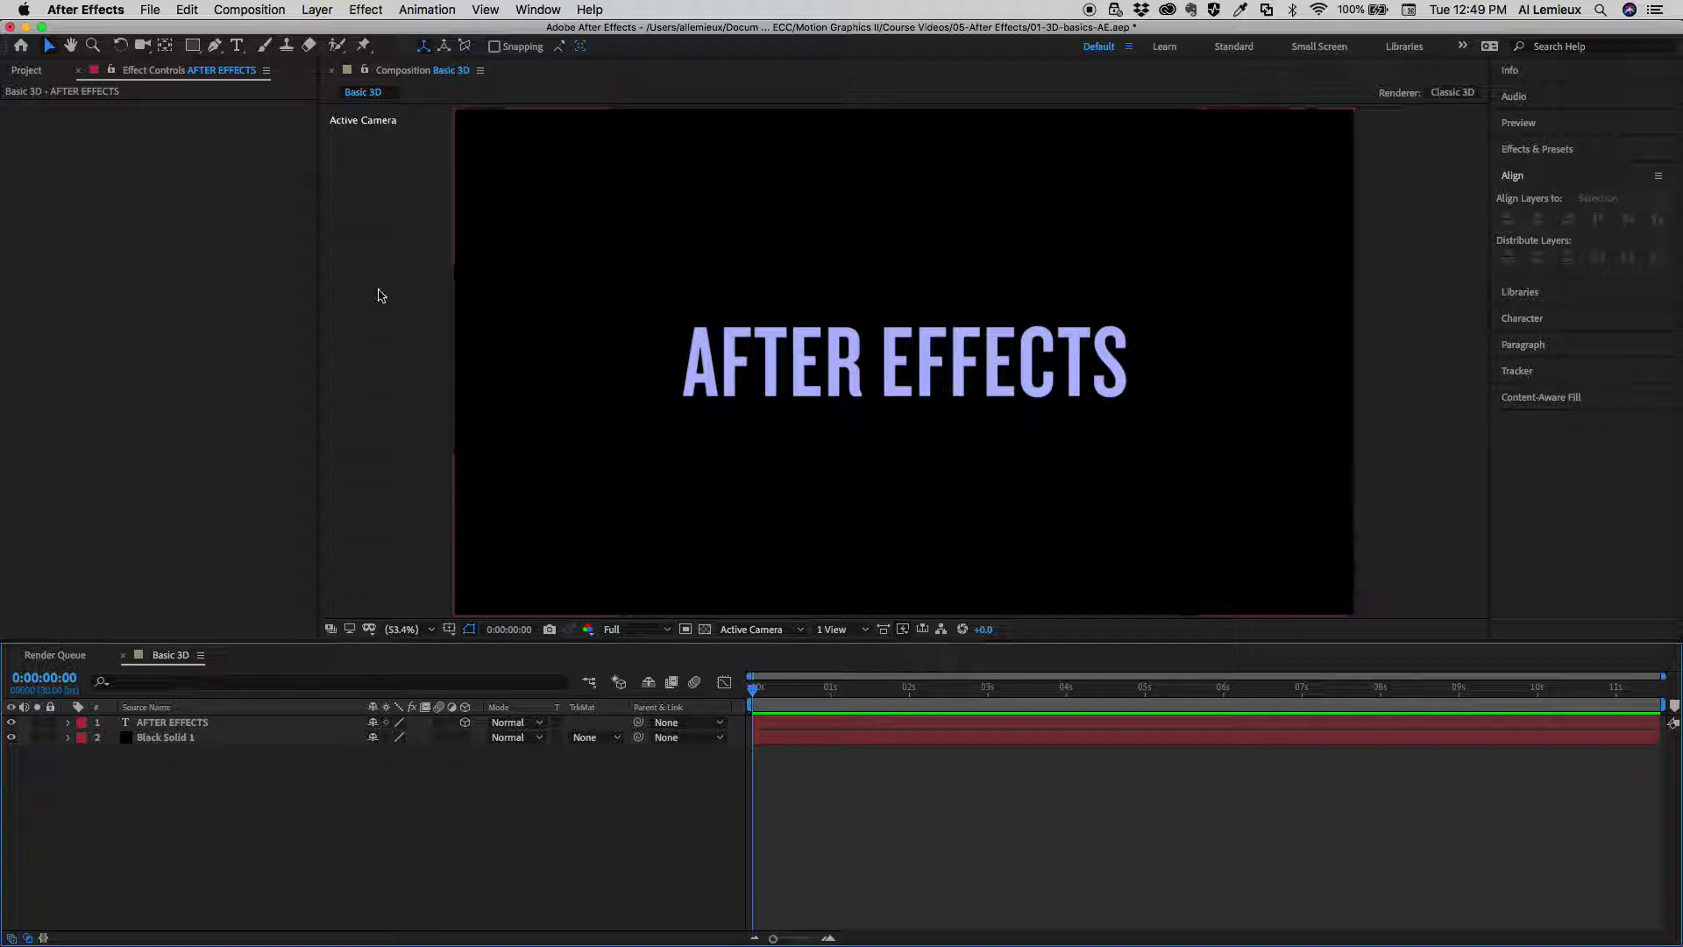
# Add a two-node camera named Camera 1 with the 35mm preset to the composition.
pyautogui.click(323, 10)
pyautogui.moveTo(333, 31)
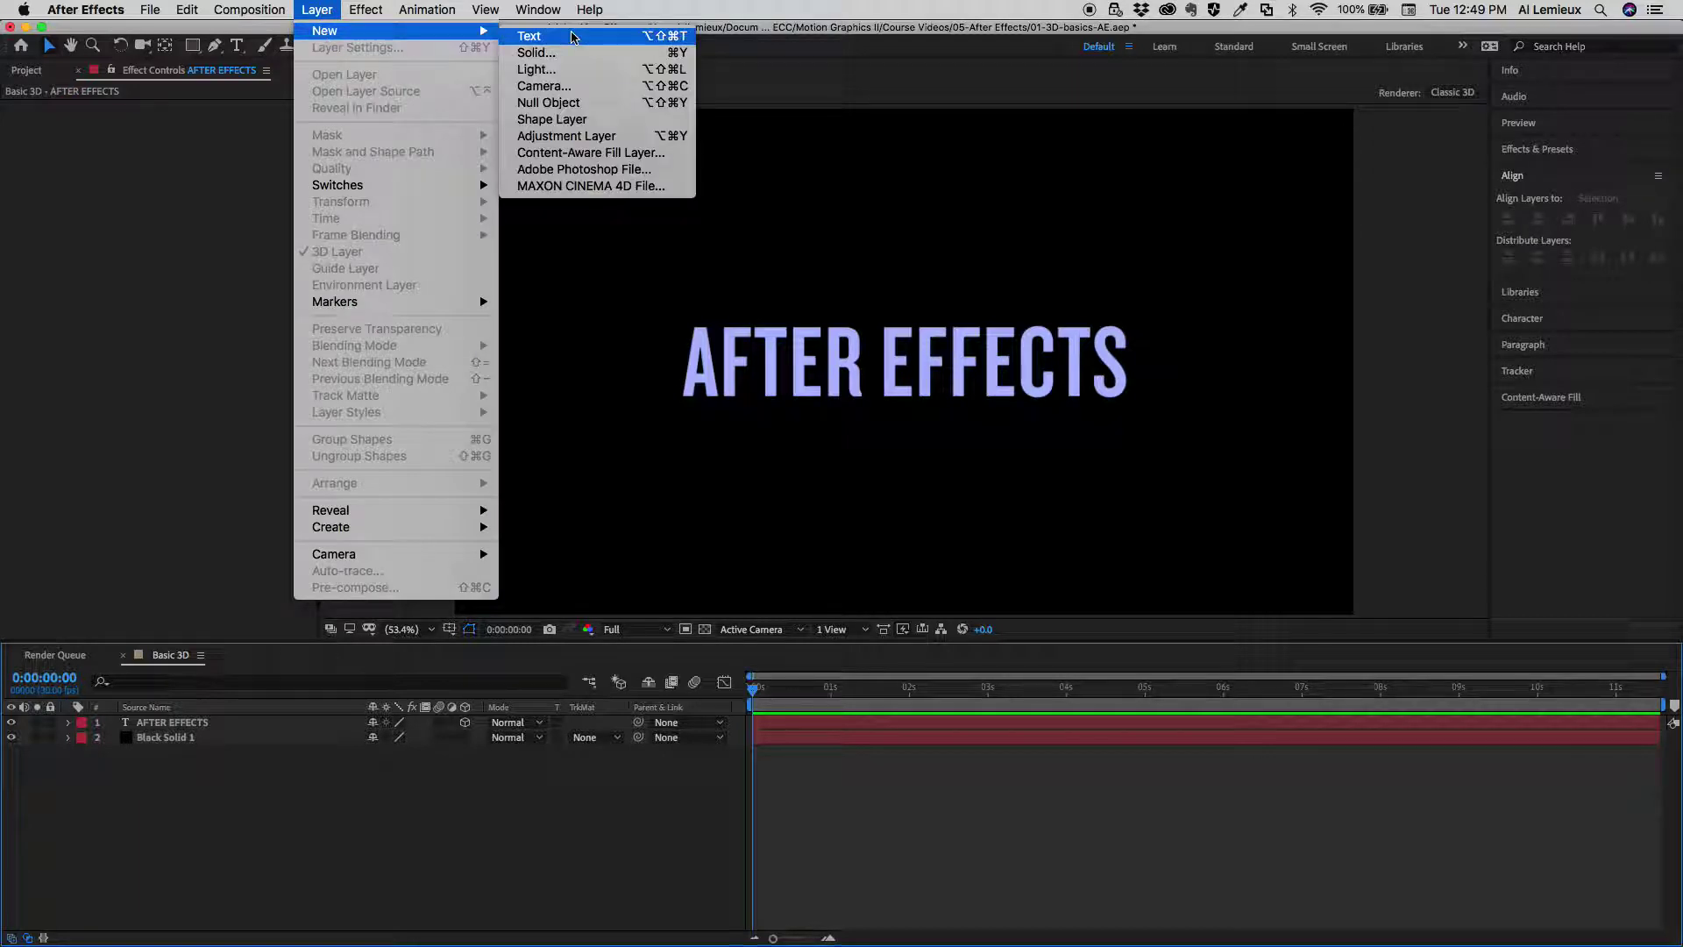
pyautogui.click(568, 86)
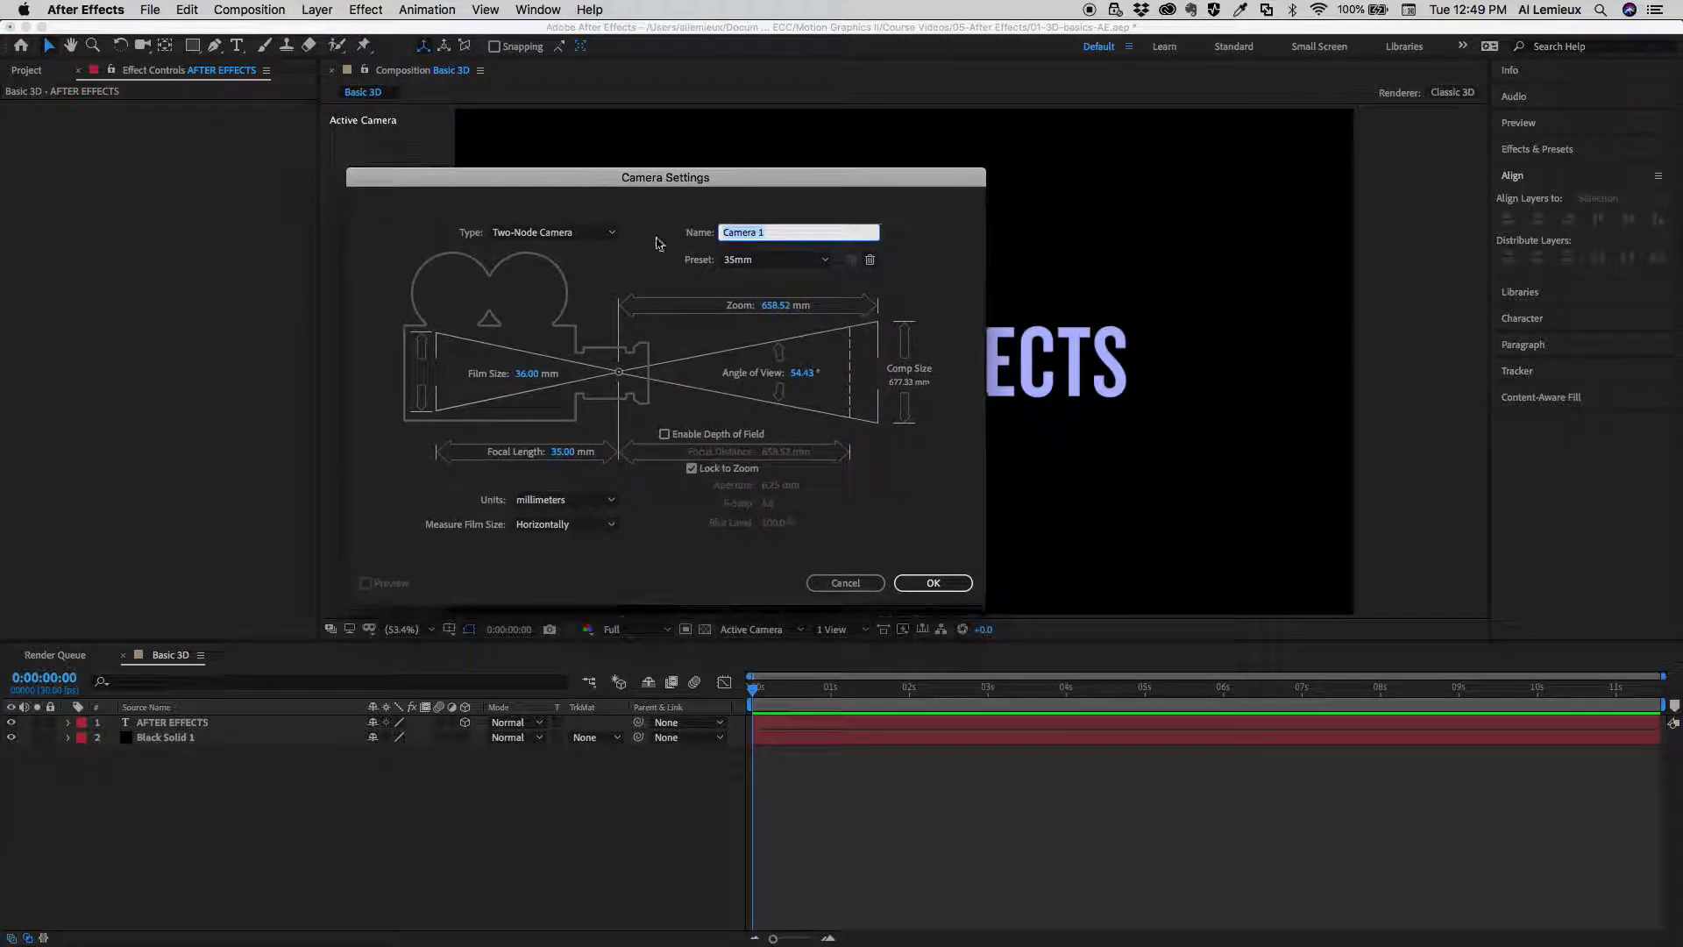
pyautogui.click(776, 263)
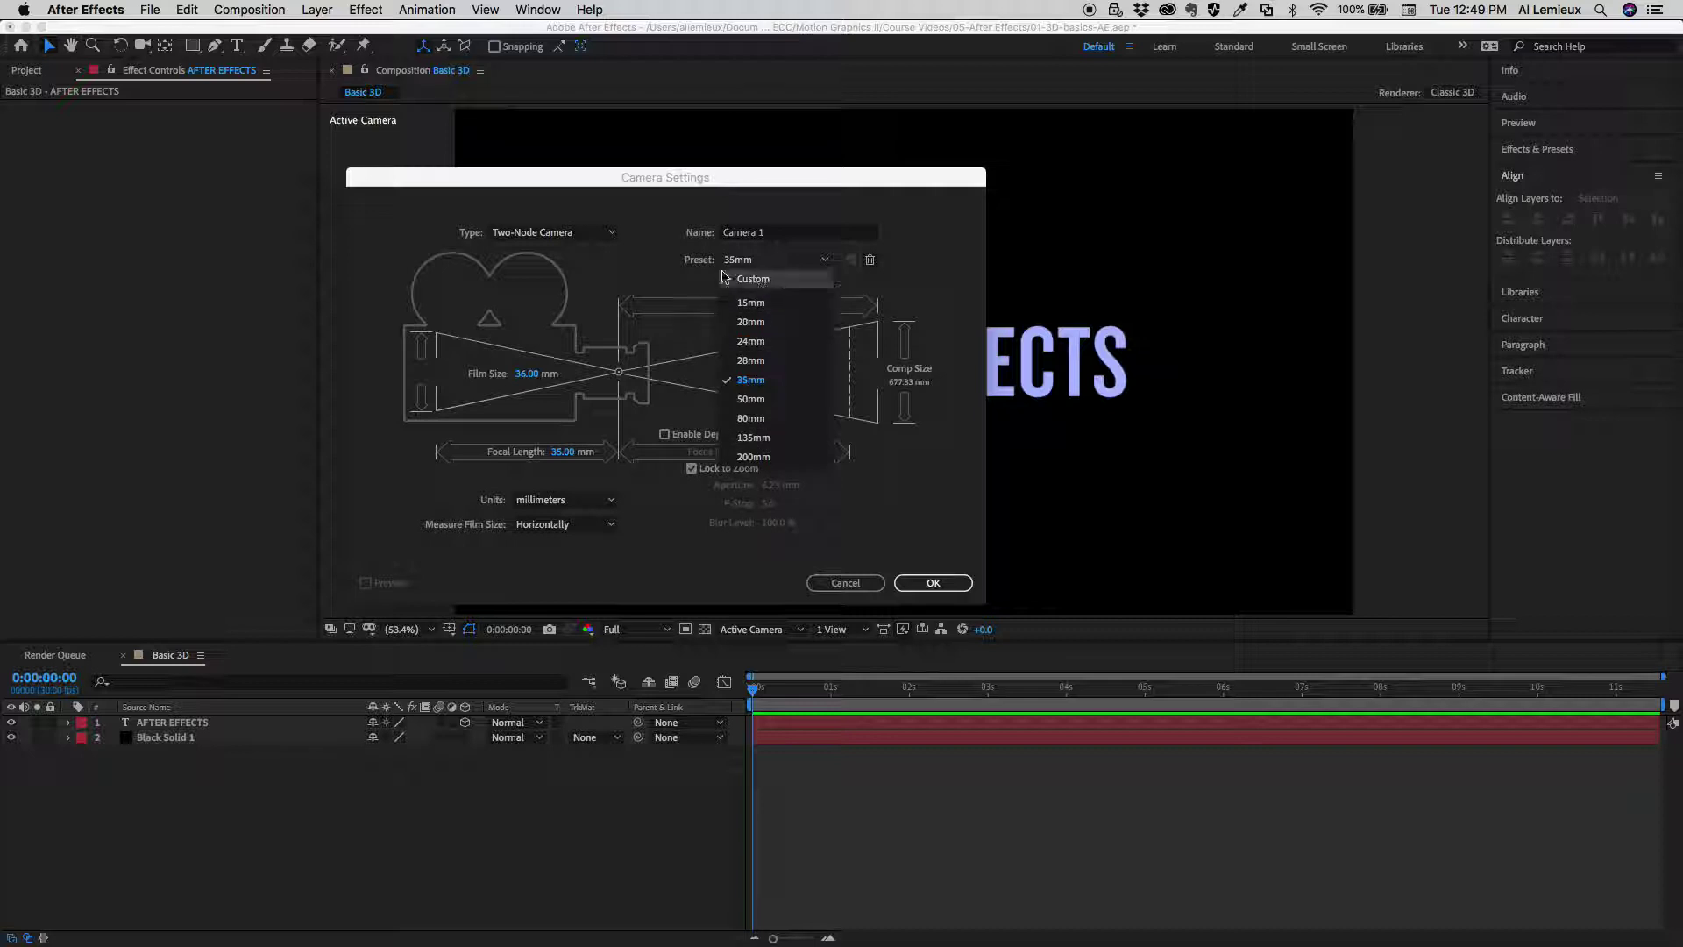
pyautogui.click(663, 281)
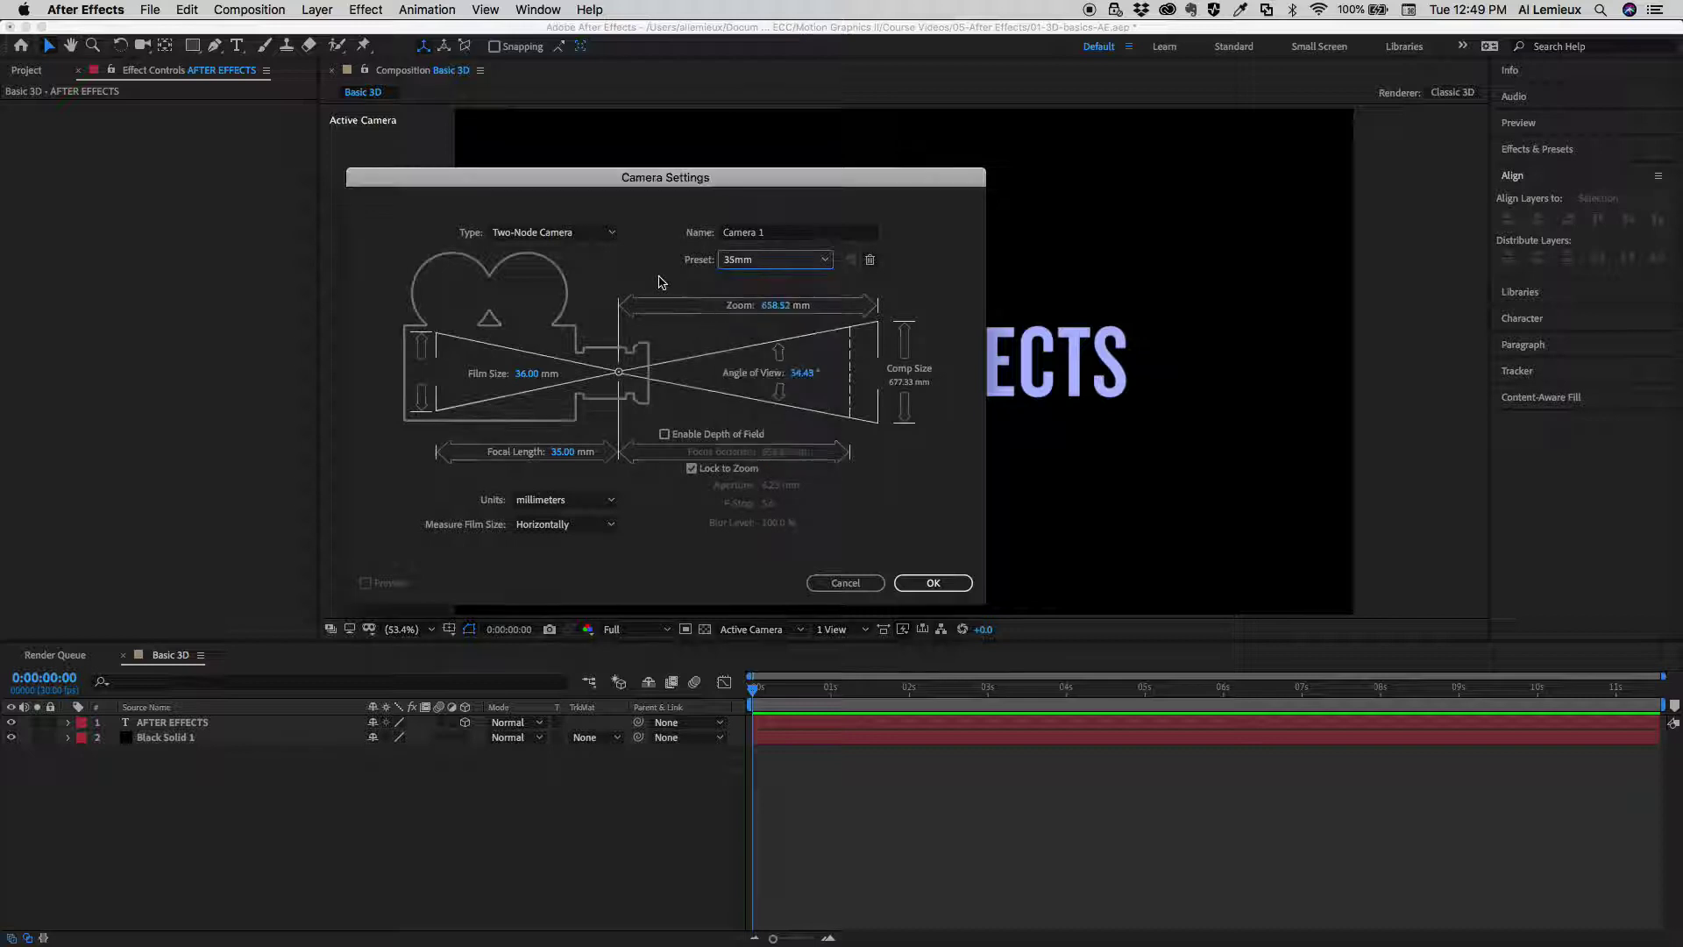
pyautogui.click(927, 584)
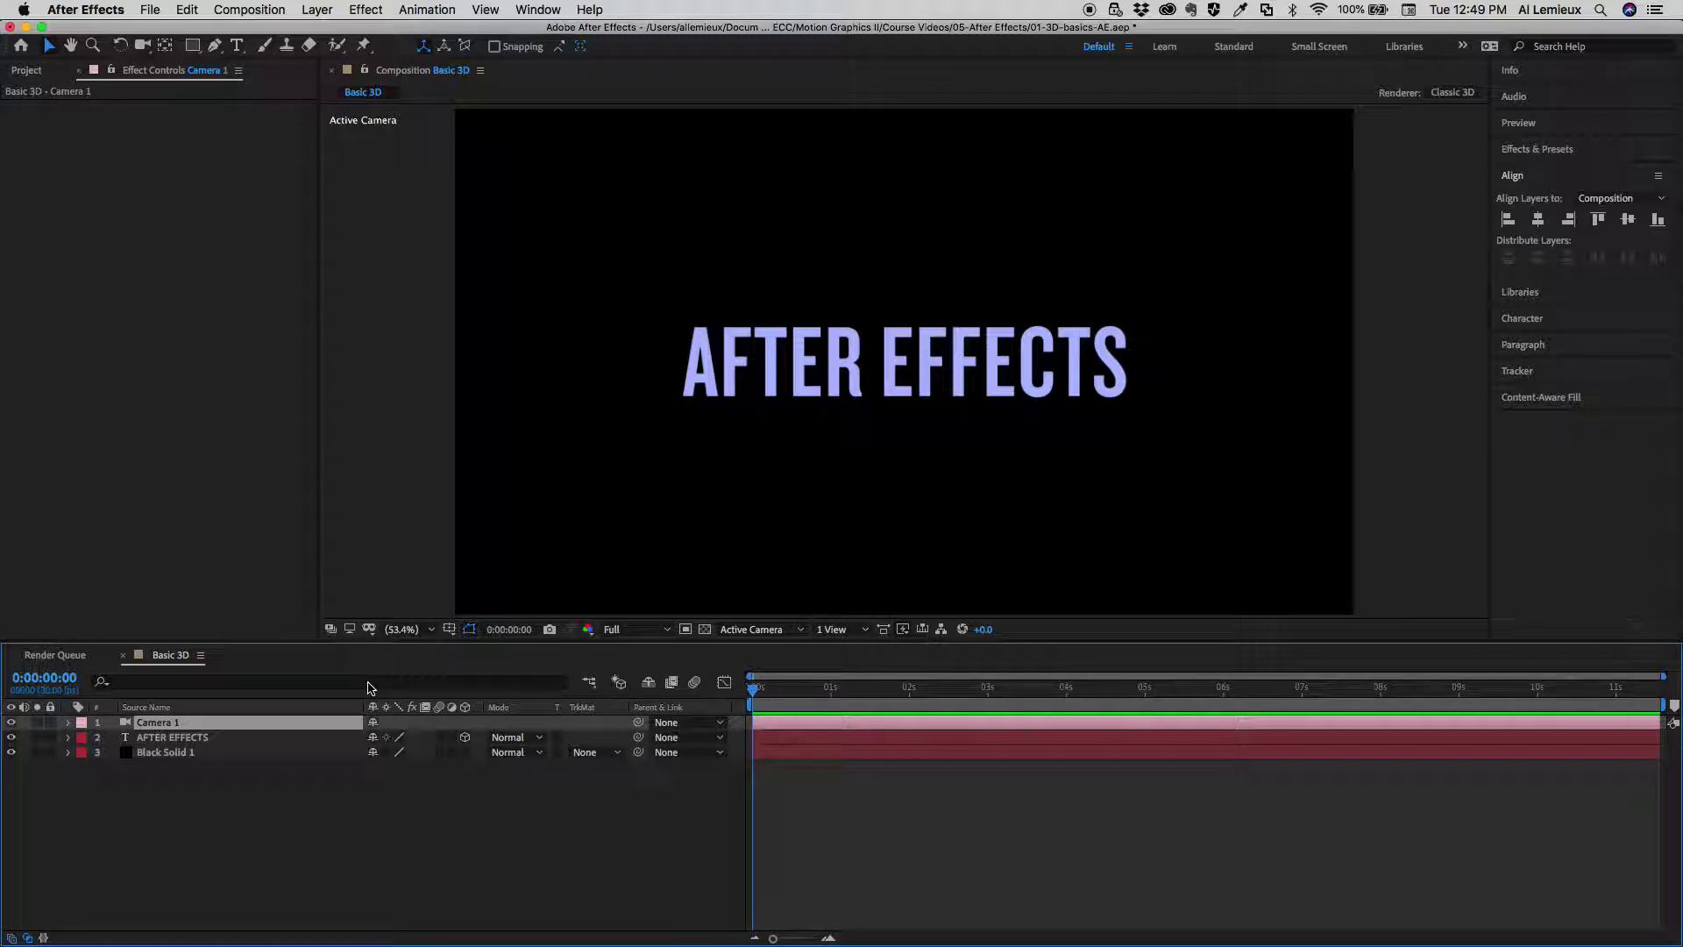
# Add a white point light at 125% intensity that casts shadows with 50% darkness and 0 px diffusion.
pyautogui.click(312, 11)
pyautogui.moveTo(312, 31)
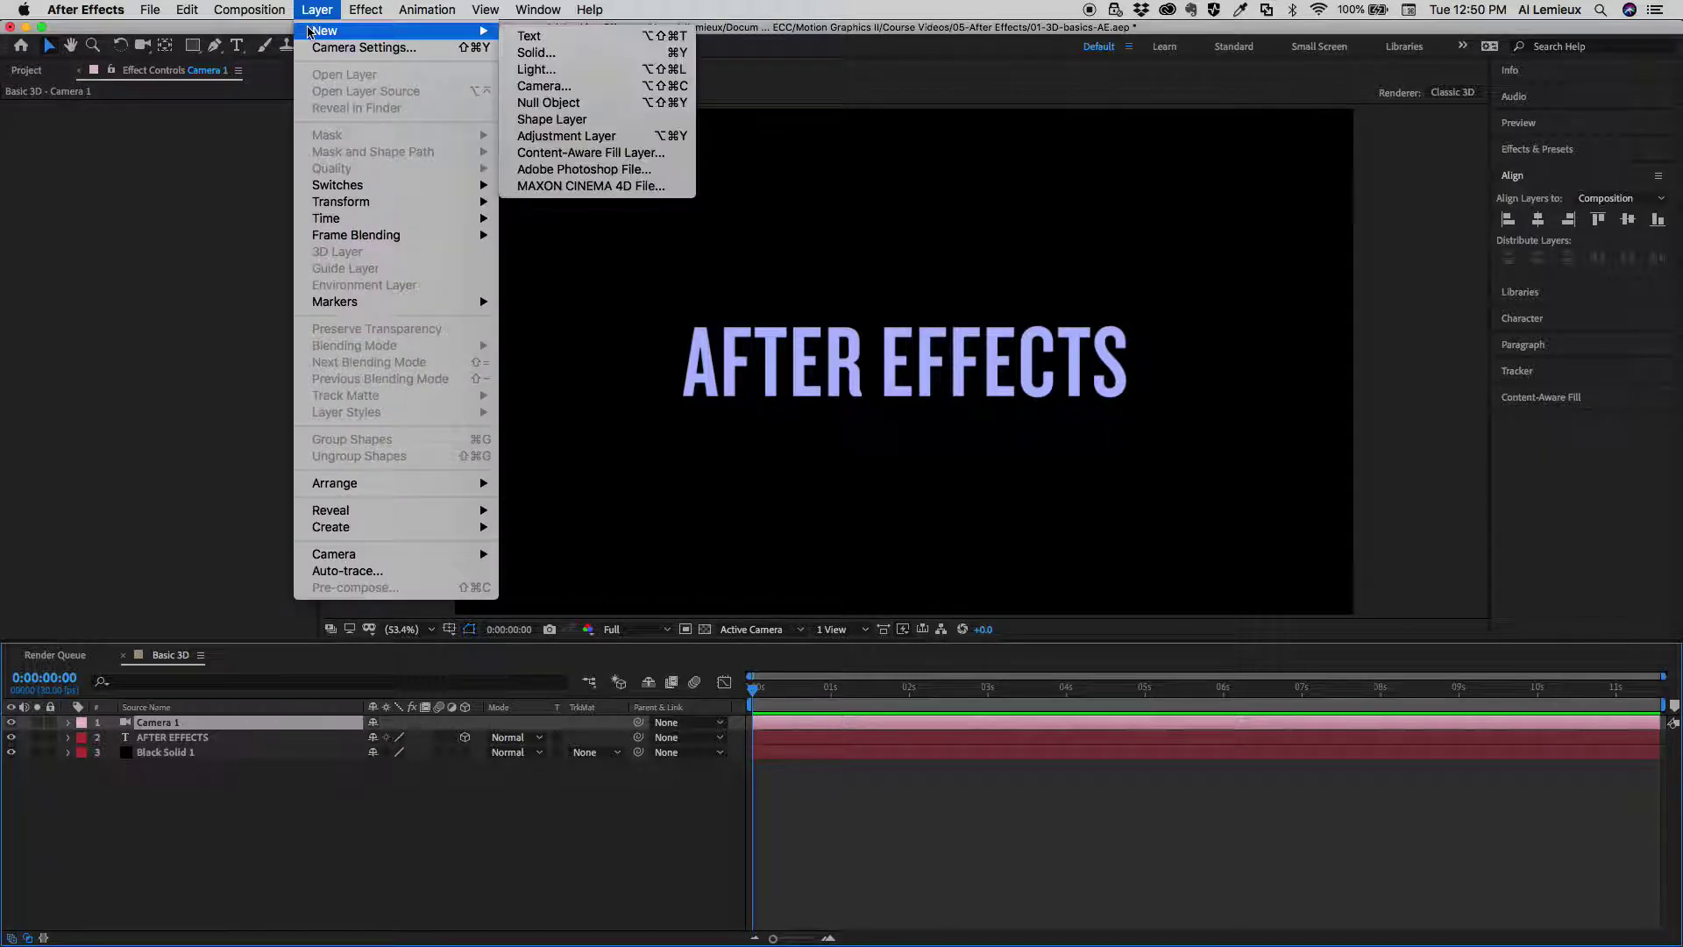
pyautogui.click(536, 70)
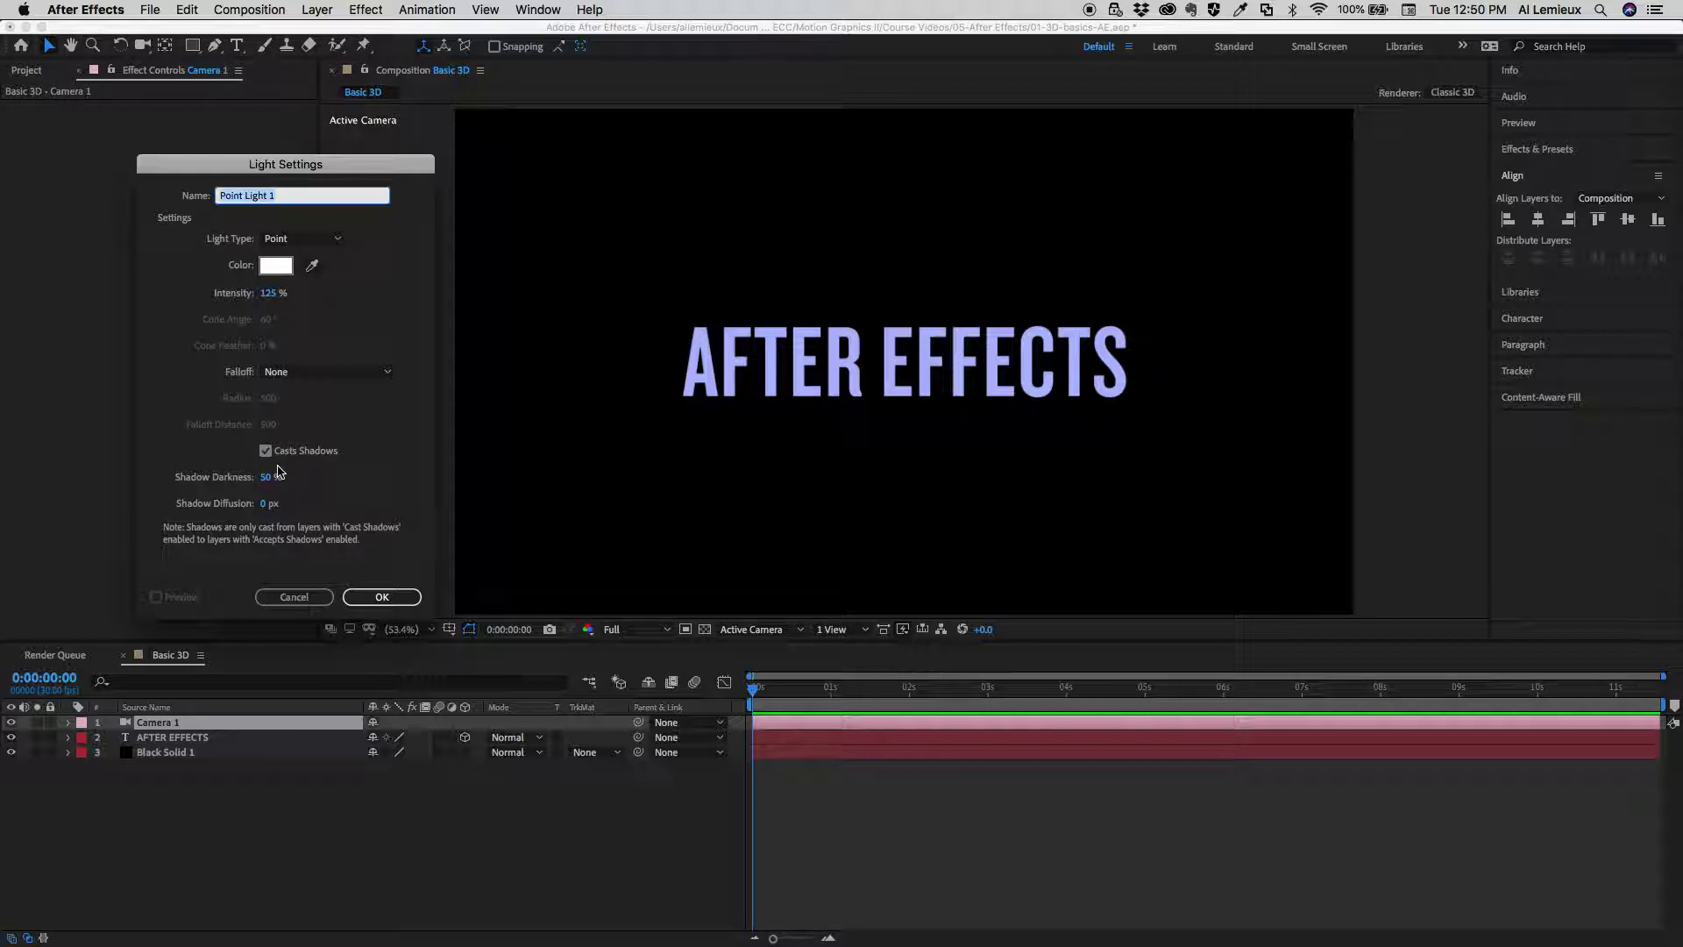
pyautogui.click(373, 597)
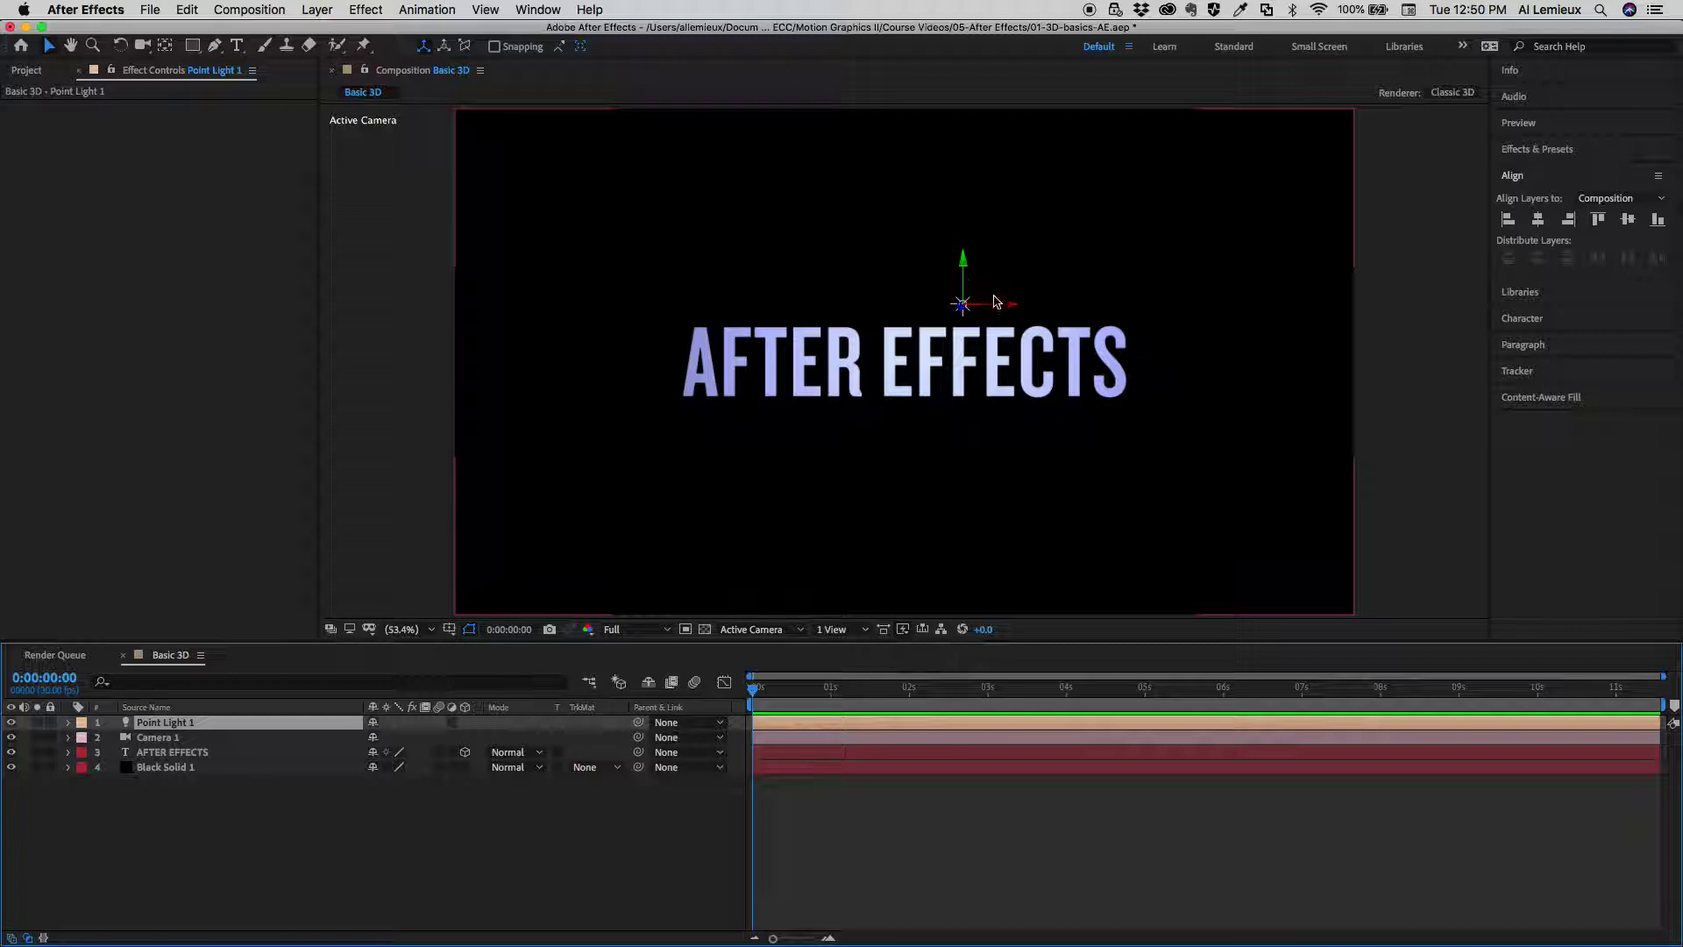
# Move Point Light 1 down along Y and left along X so it sits near the middle of the text.
pyautogui.click(991, 310)
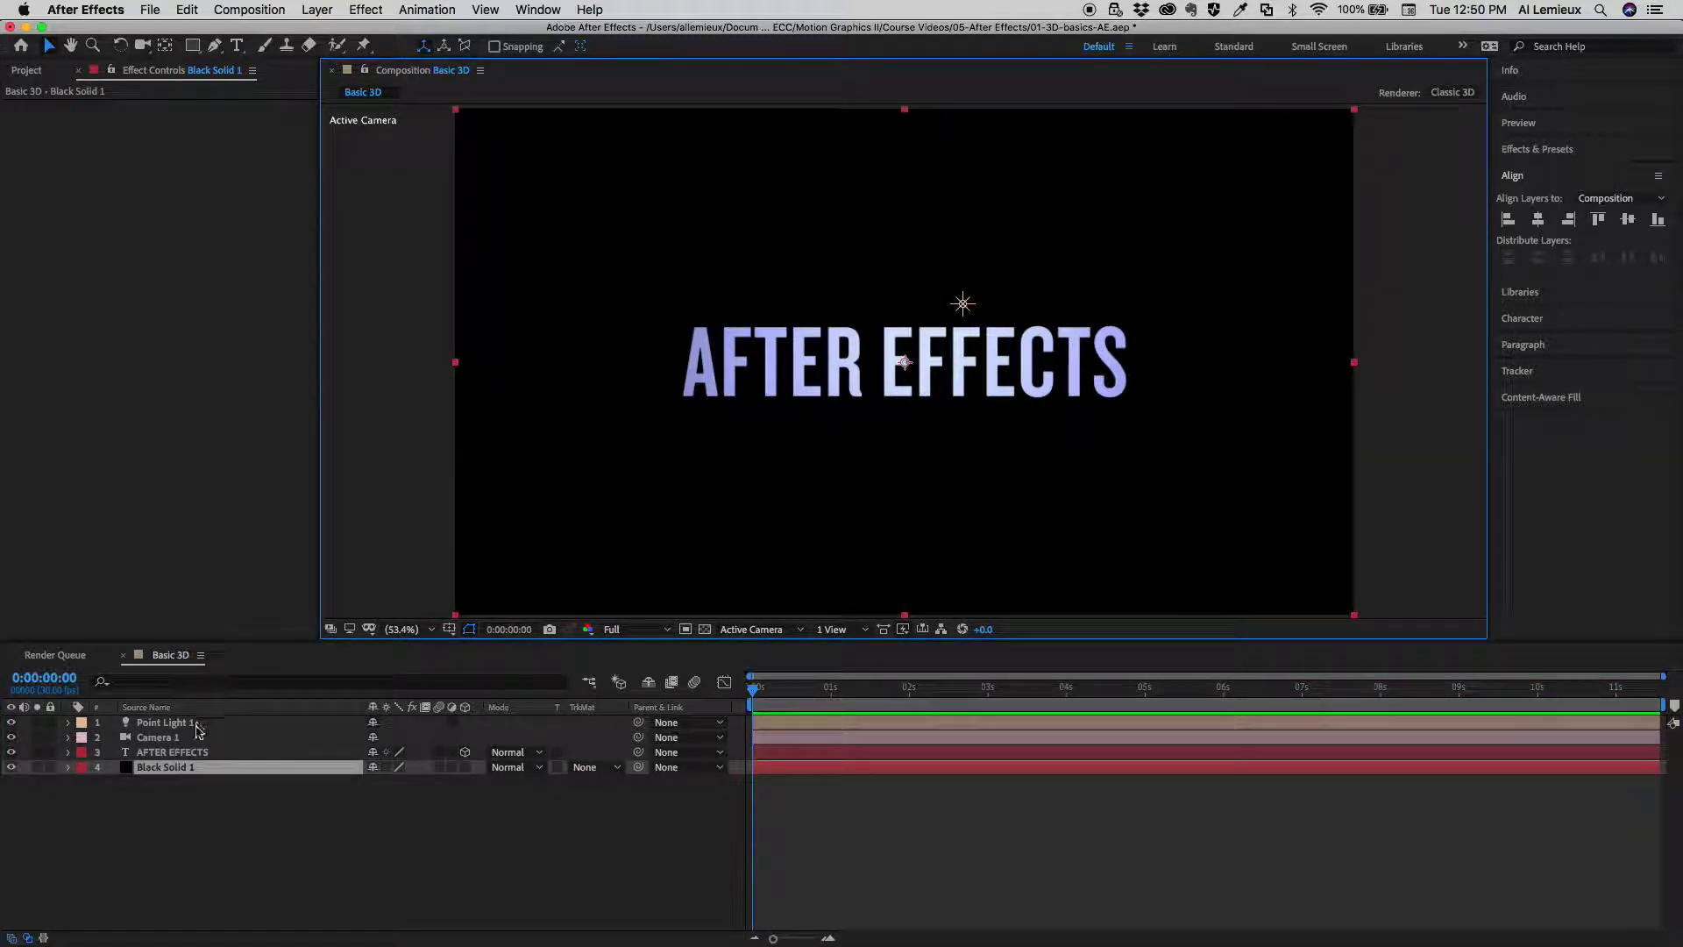
pyautogui.click(963, 304)
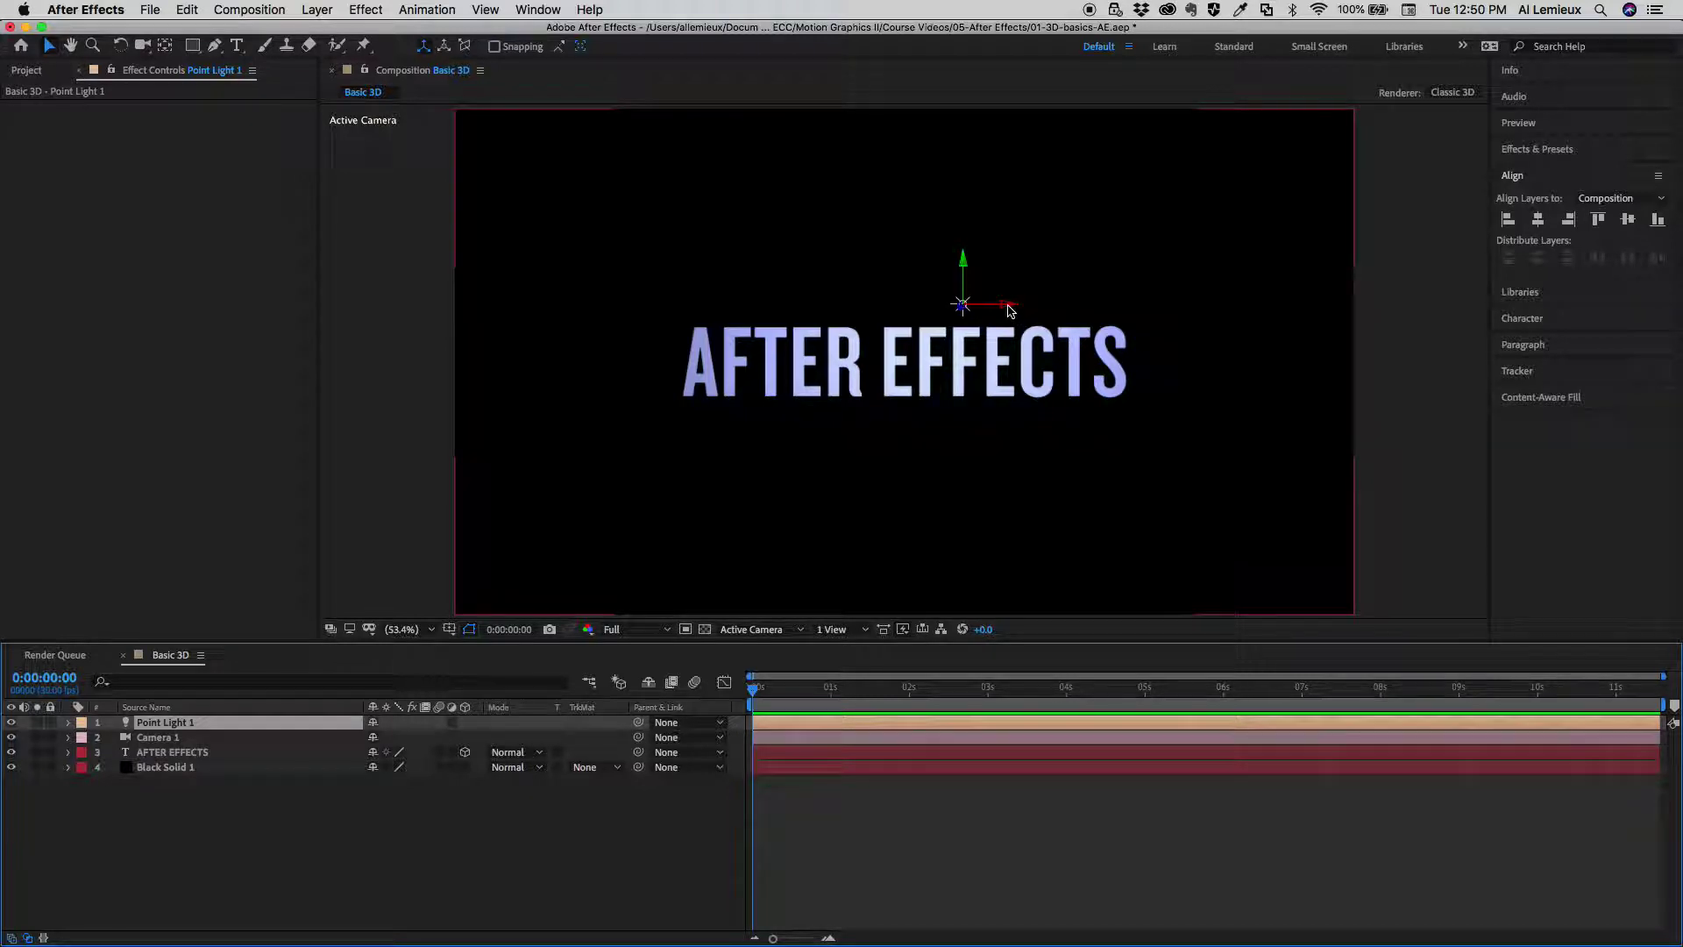
pyautogui.click(1009, 309)
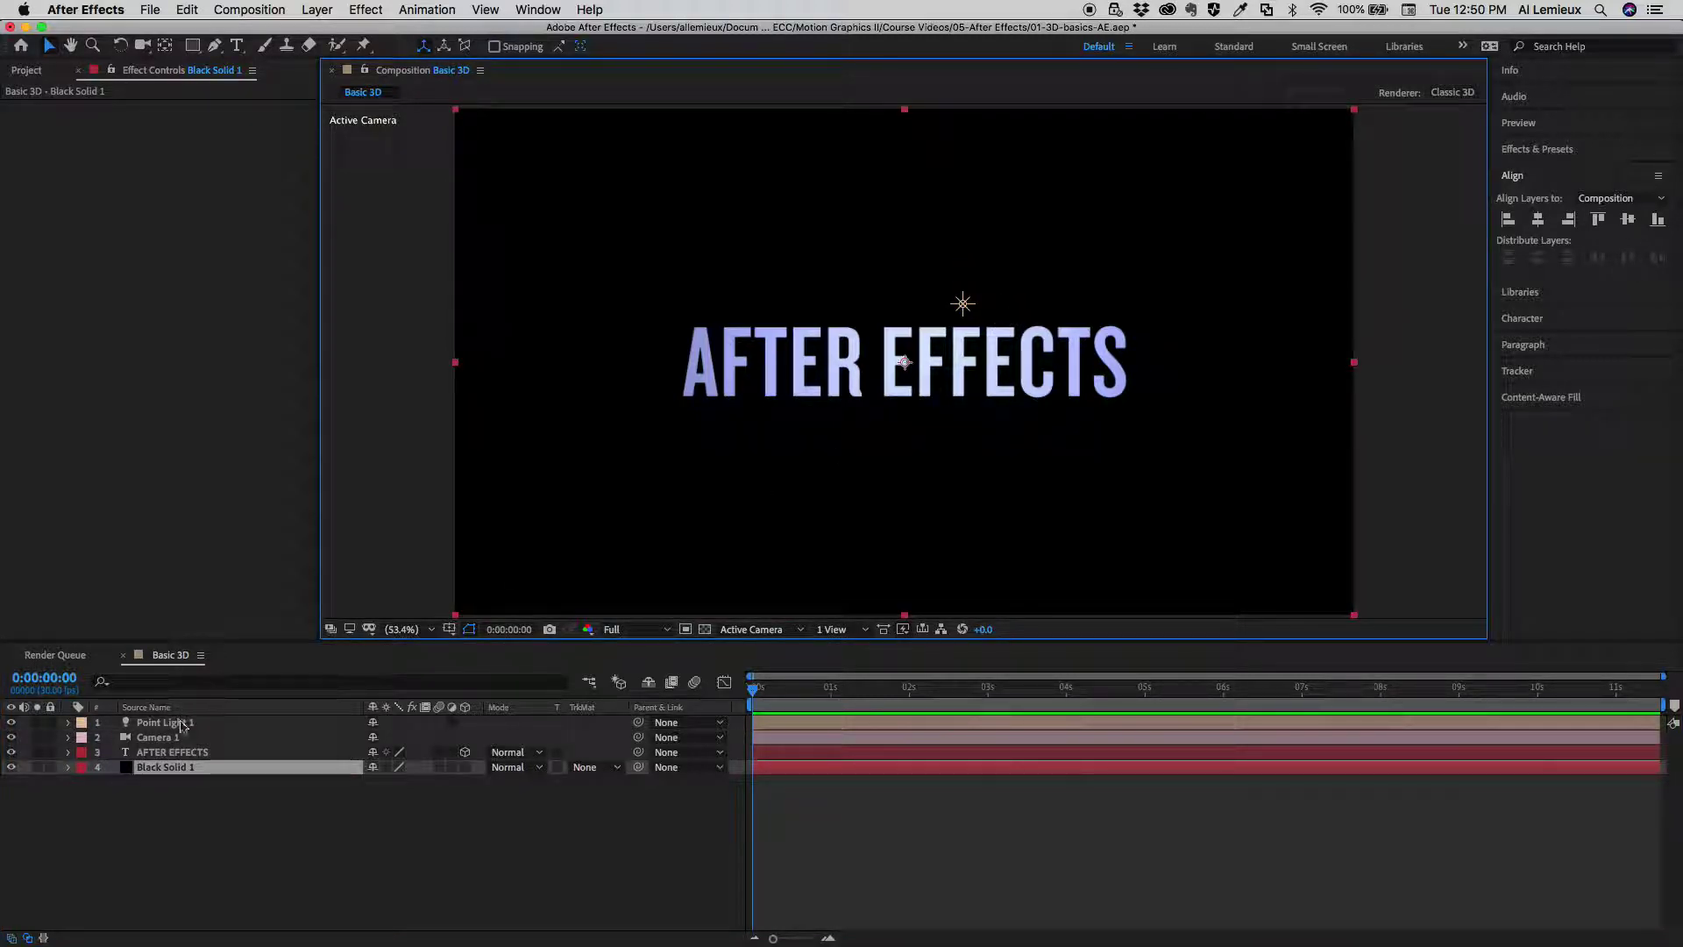
pyautogui.click(167, 722)
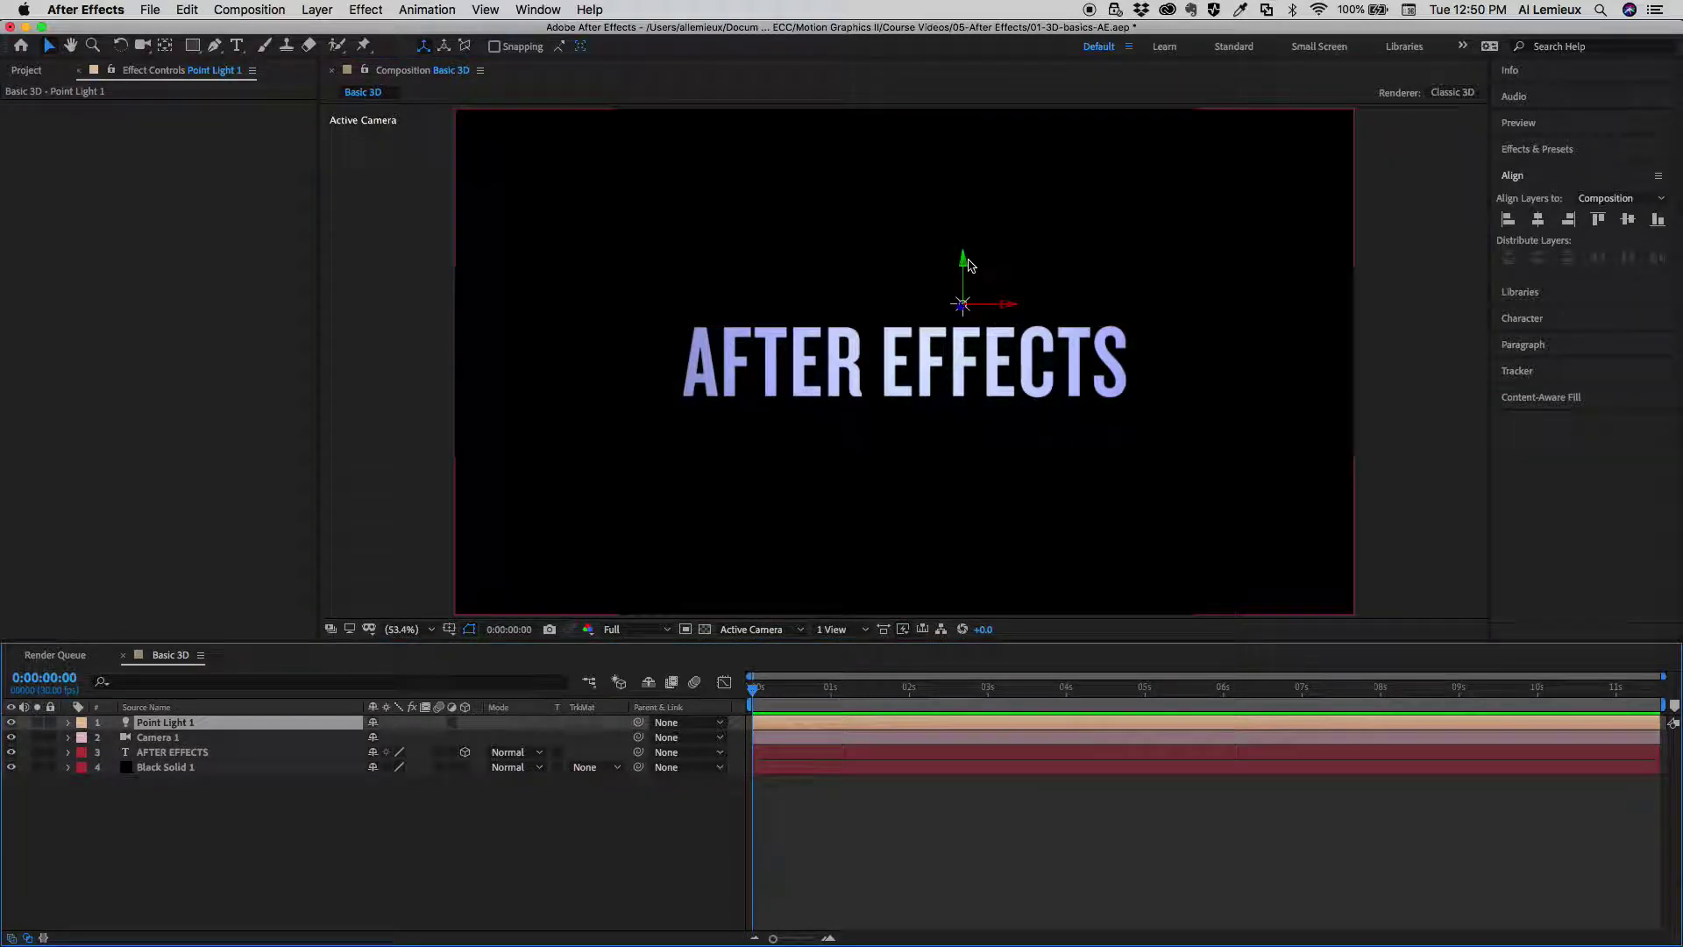
pyautogui.moveTo(962, 265); pyautogui.dragTo(965, 302)
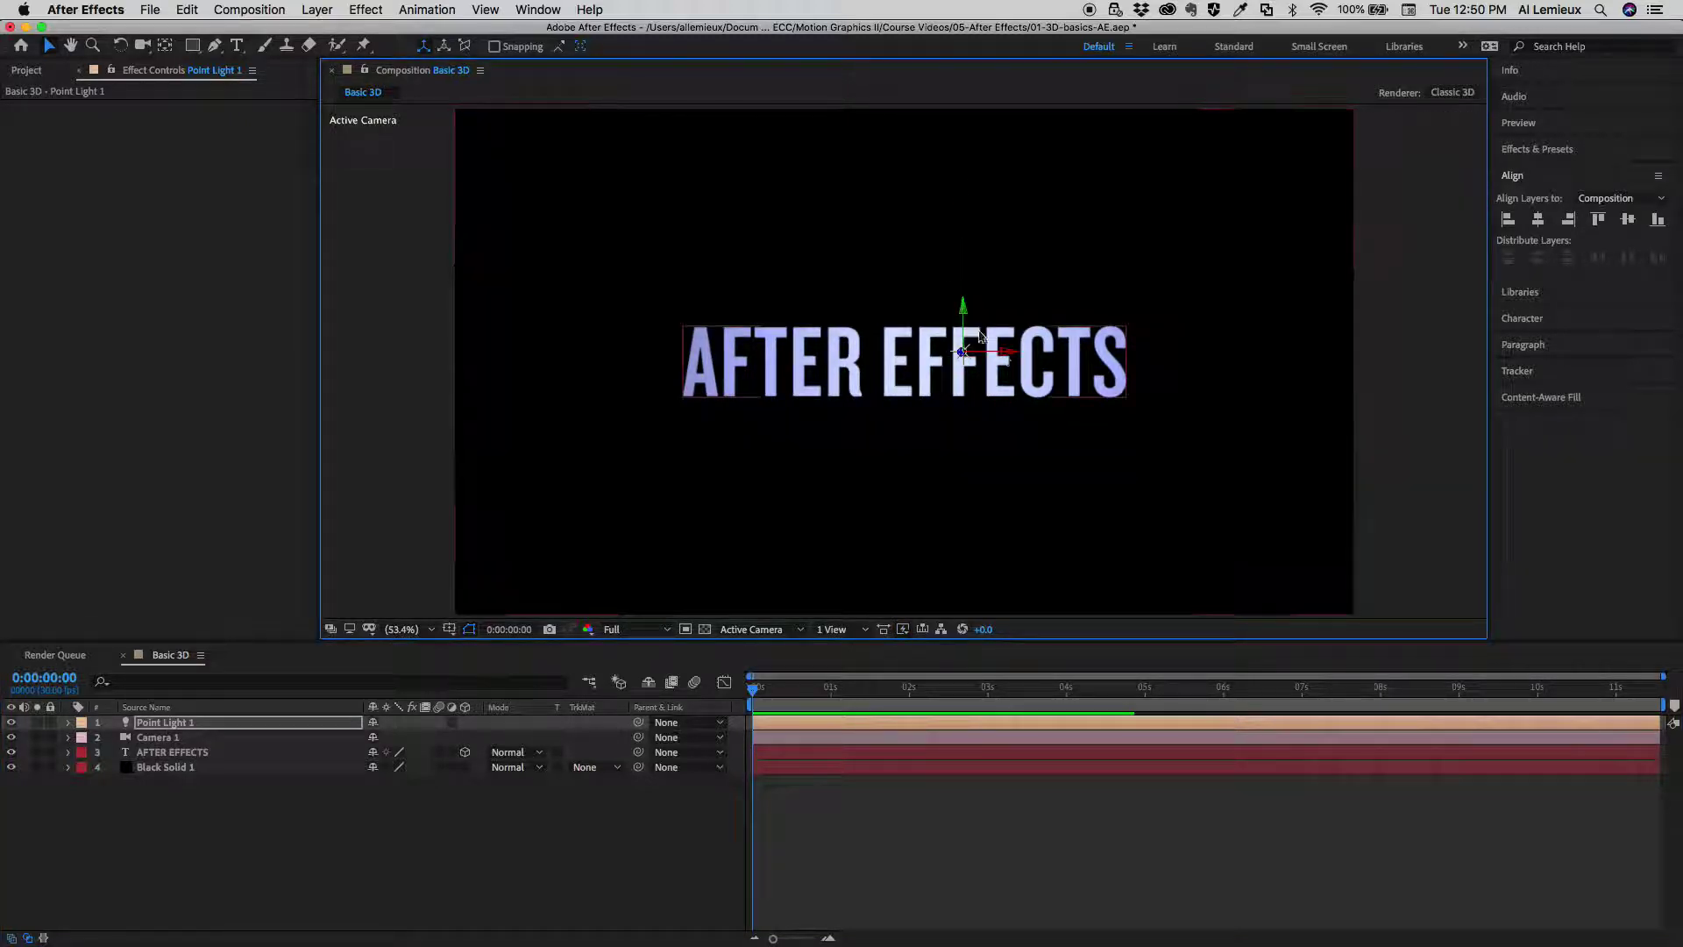
pyautogui.moveTo(1006, 357); pyautogui.dragTo(969, 458)
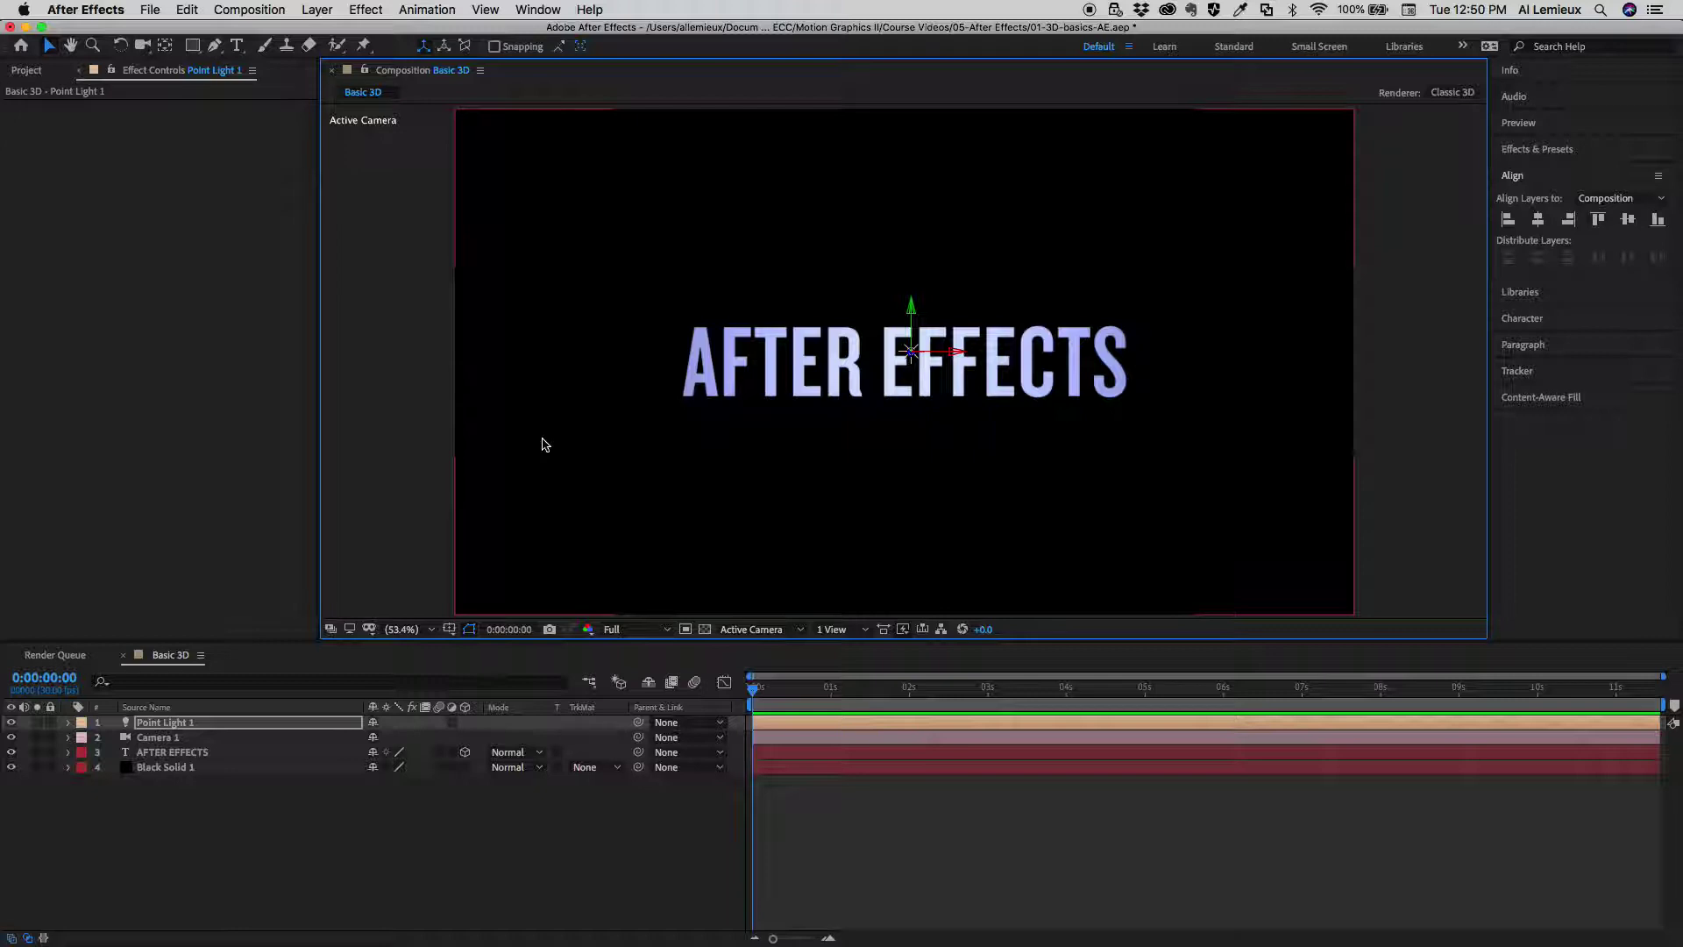
# Create a white 1920 x 1080 px solid, make it a 3D layer, and place it directly below the text layer.
pyautogui.press('super+y')
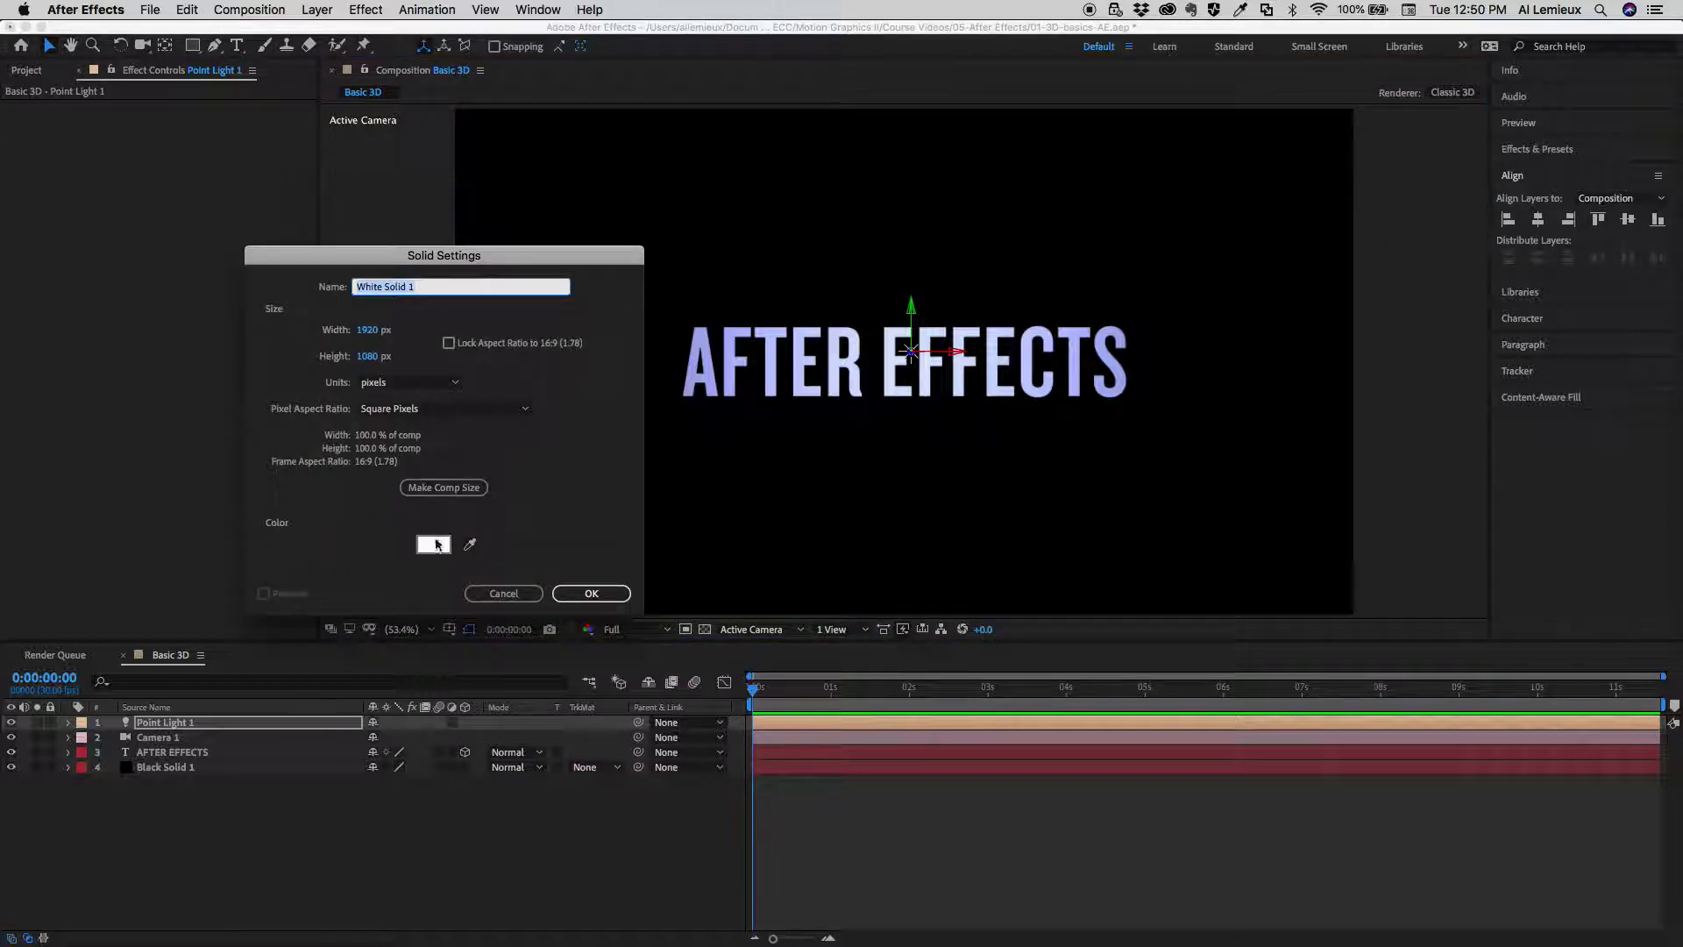
pyautogui.click(587, 593)
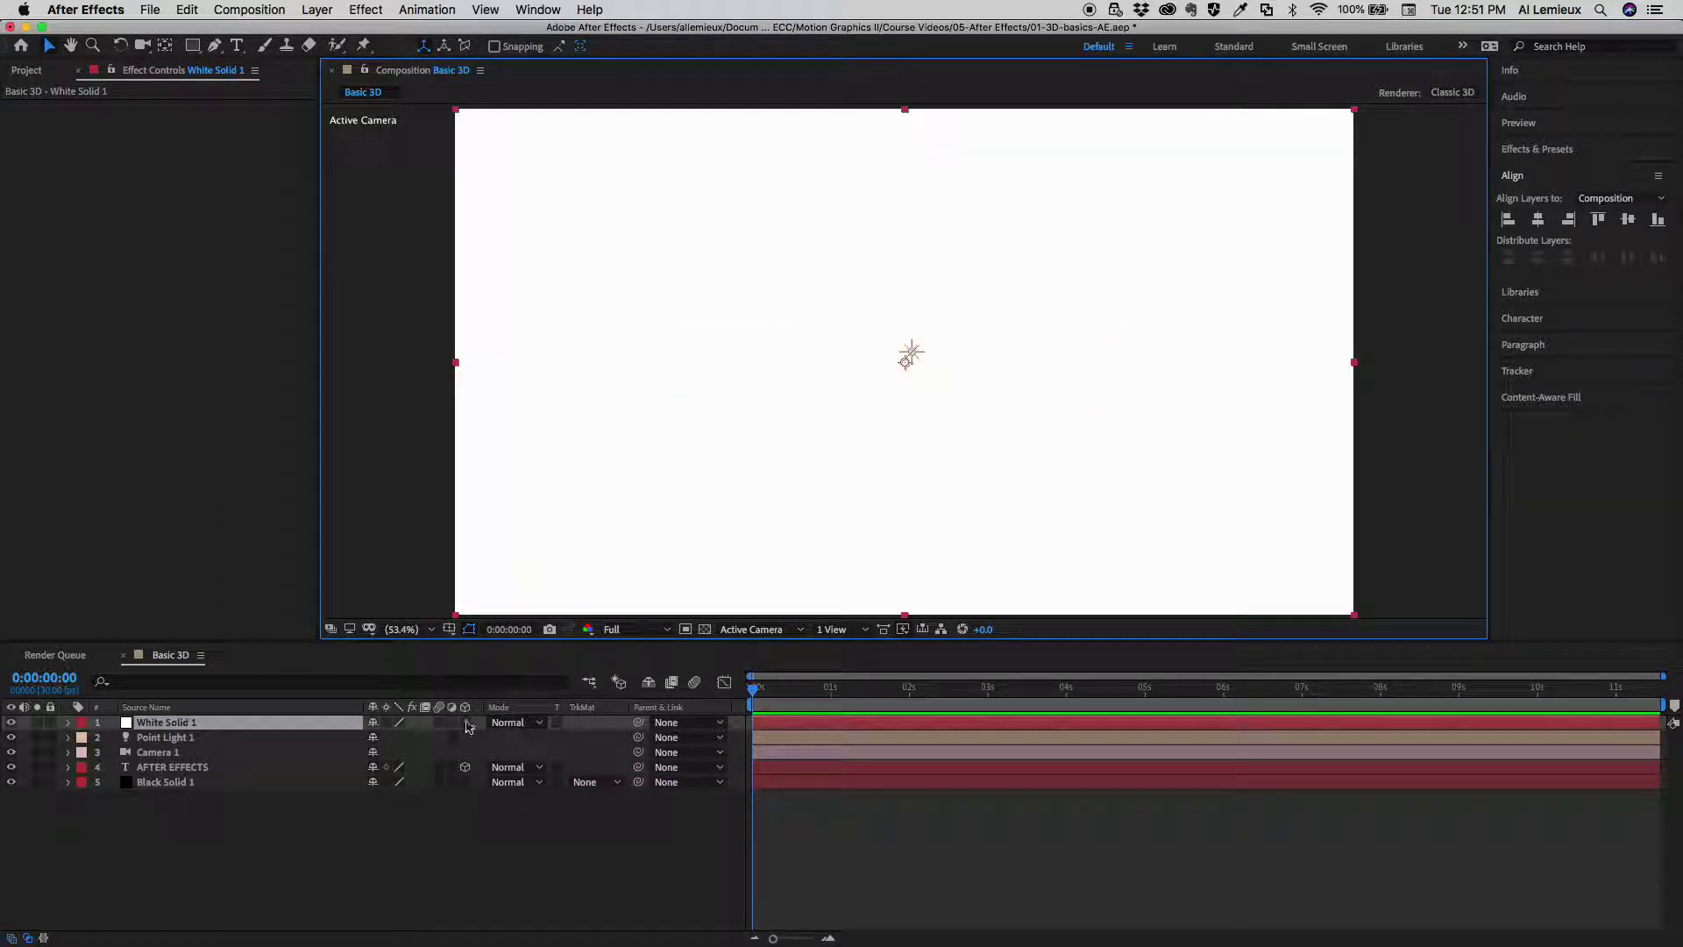
pyautogui.click(464, 723)
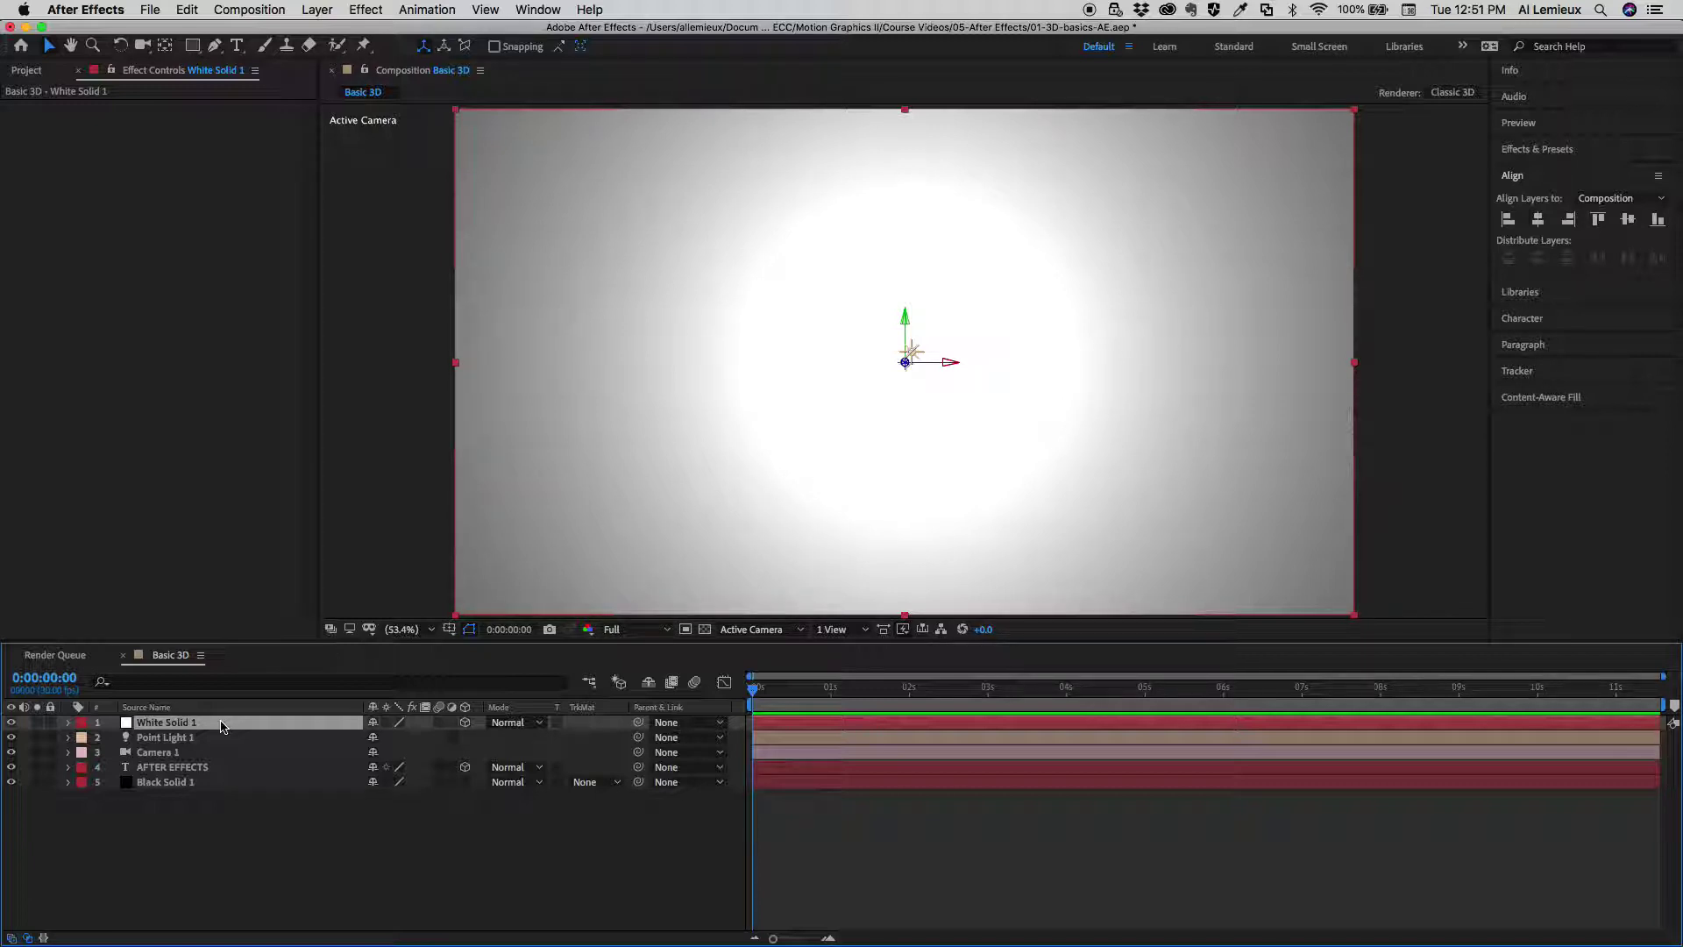
pyautogui.moveTo(223, 729); pyautogui.dragTo(225, 782)
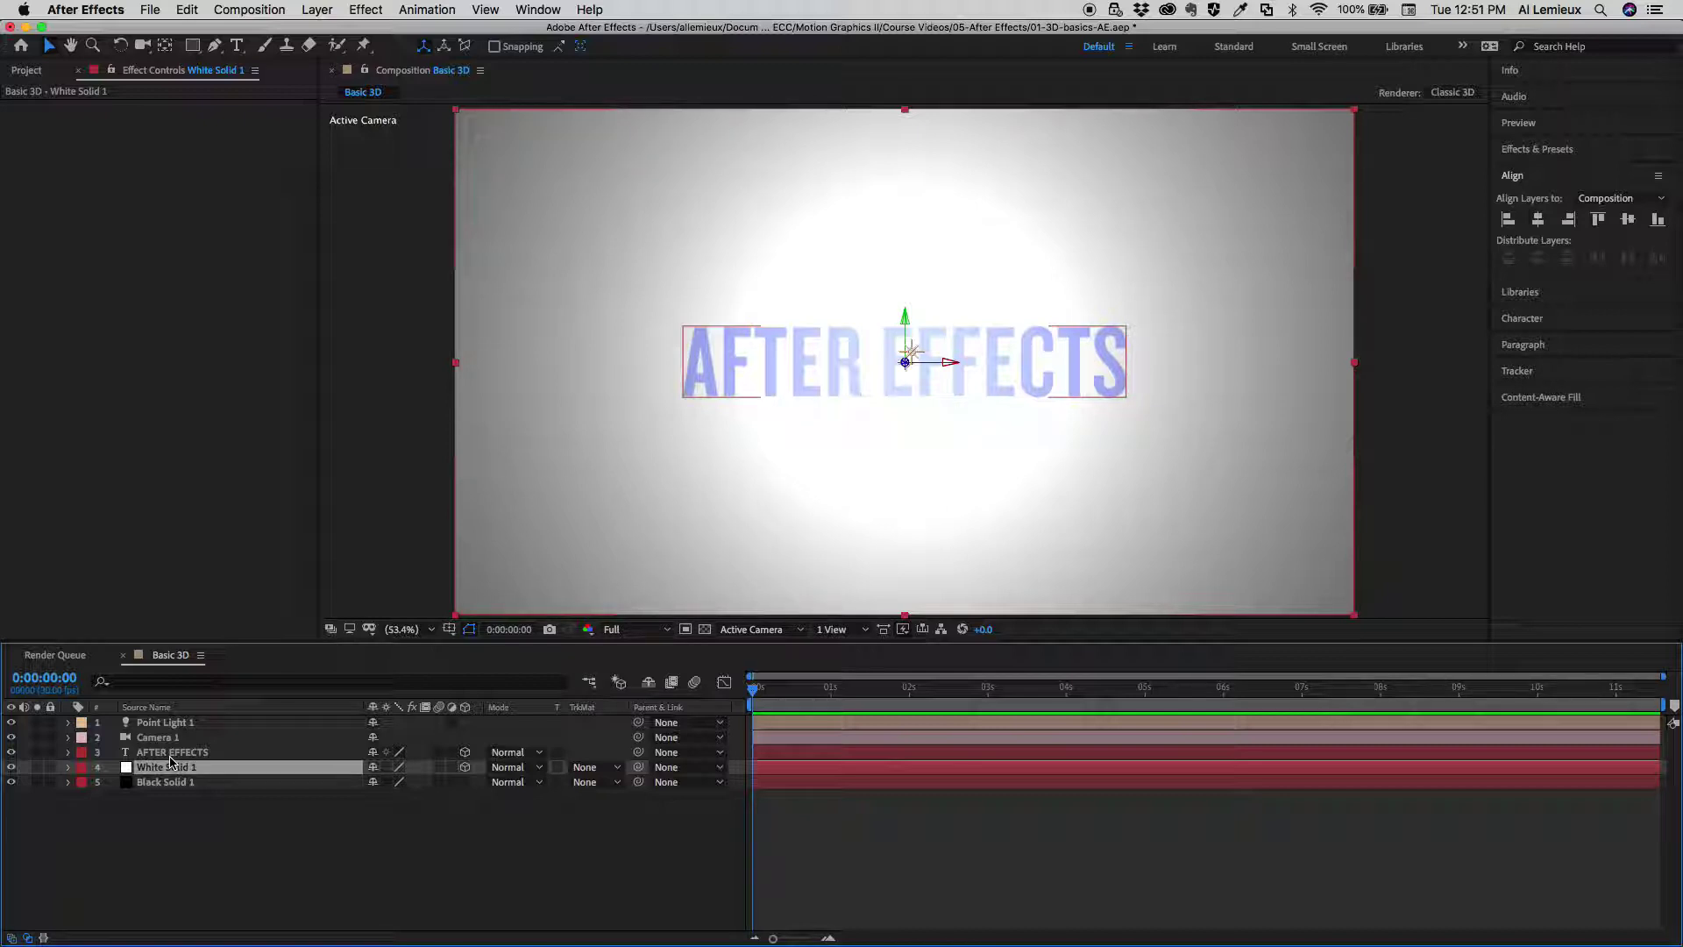
# From the Left view, push White Solid 1 back along Z well behind the text, and return to the Active Camera view.
pyautogui.click(790, 632)
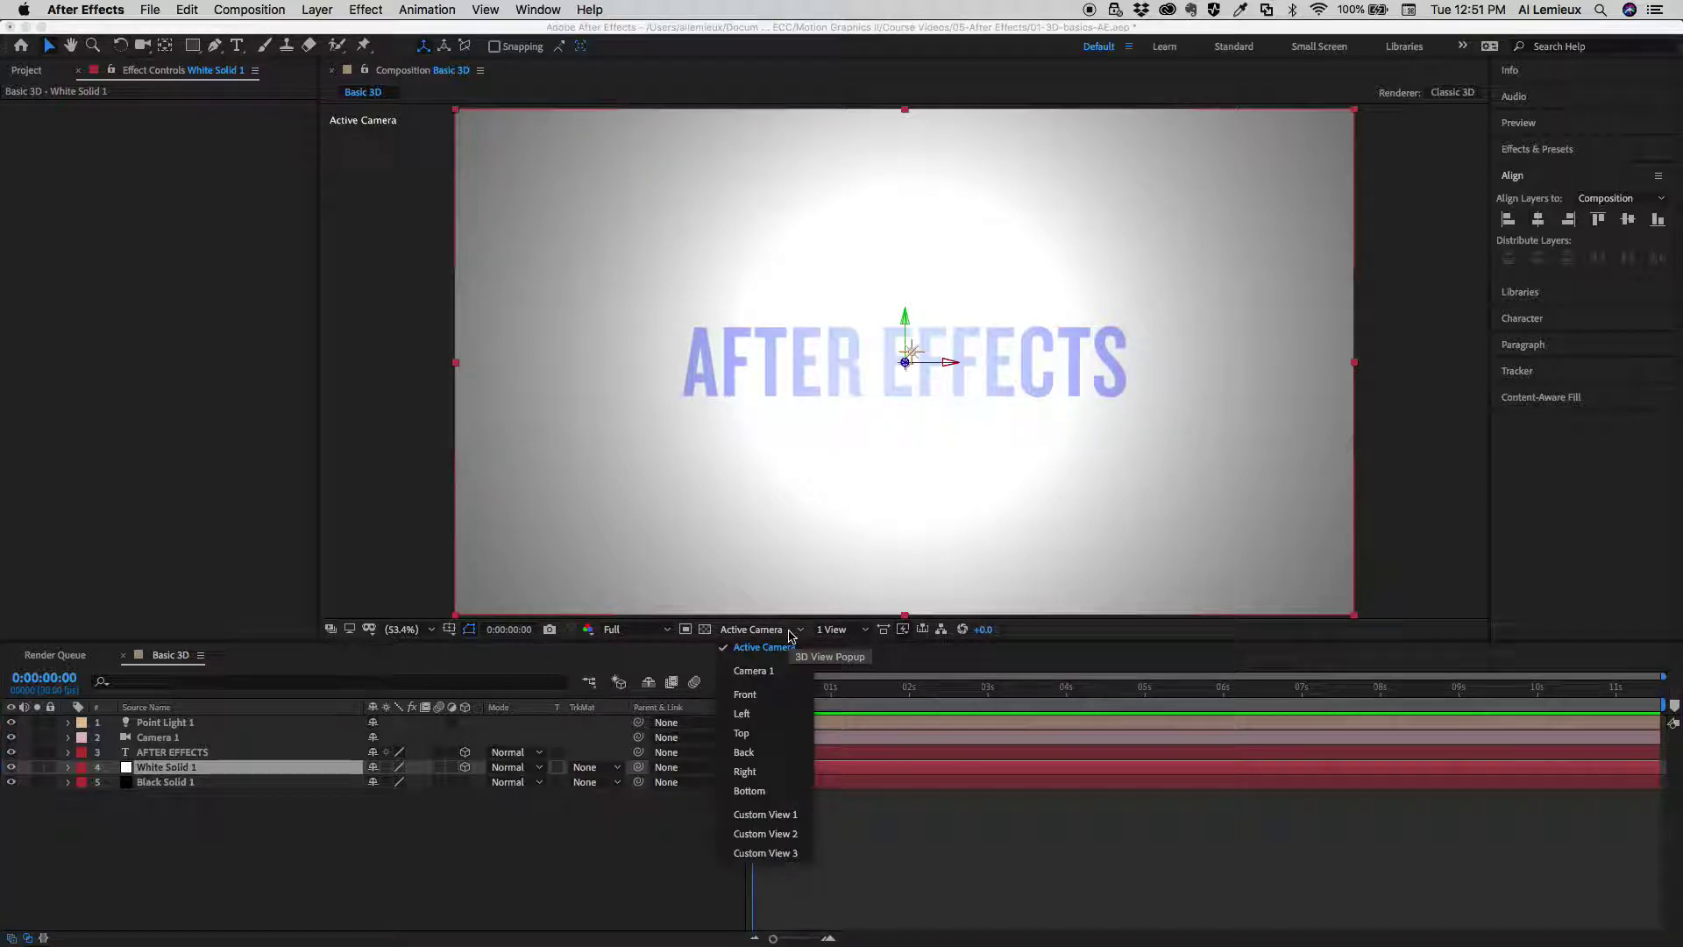
pyautogui.click(783, 715)
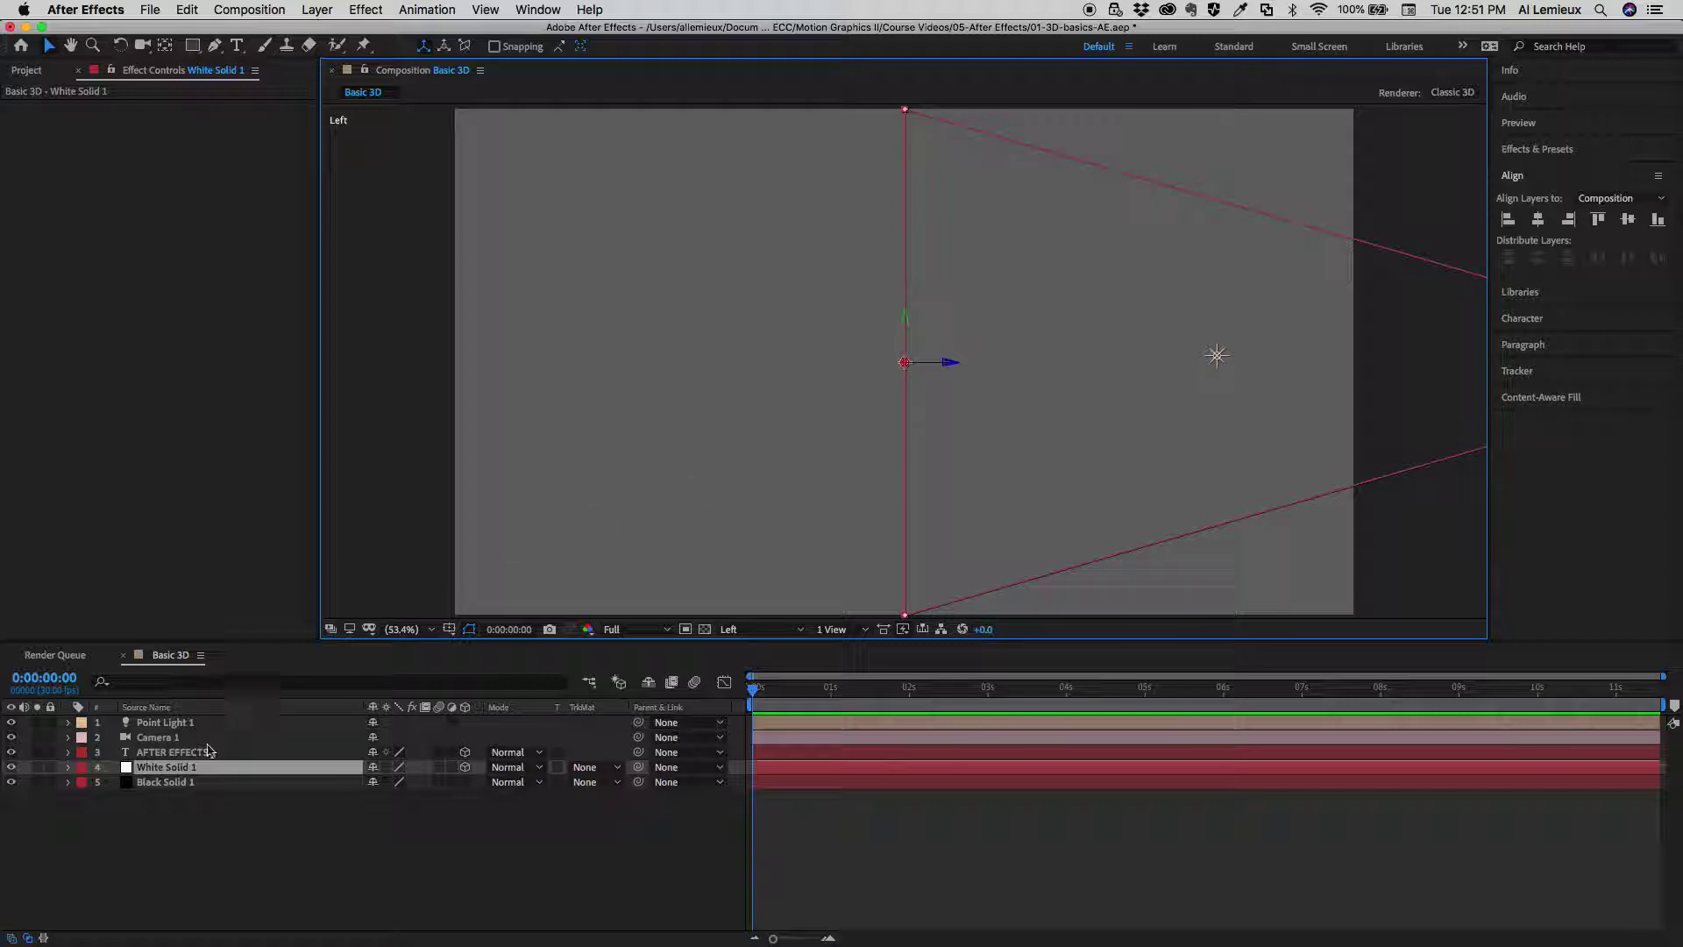
pyautogui.click(205, 770)
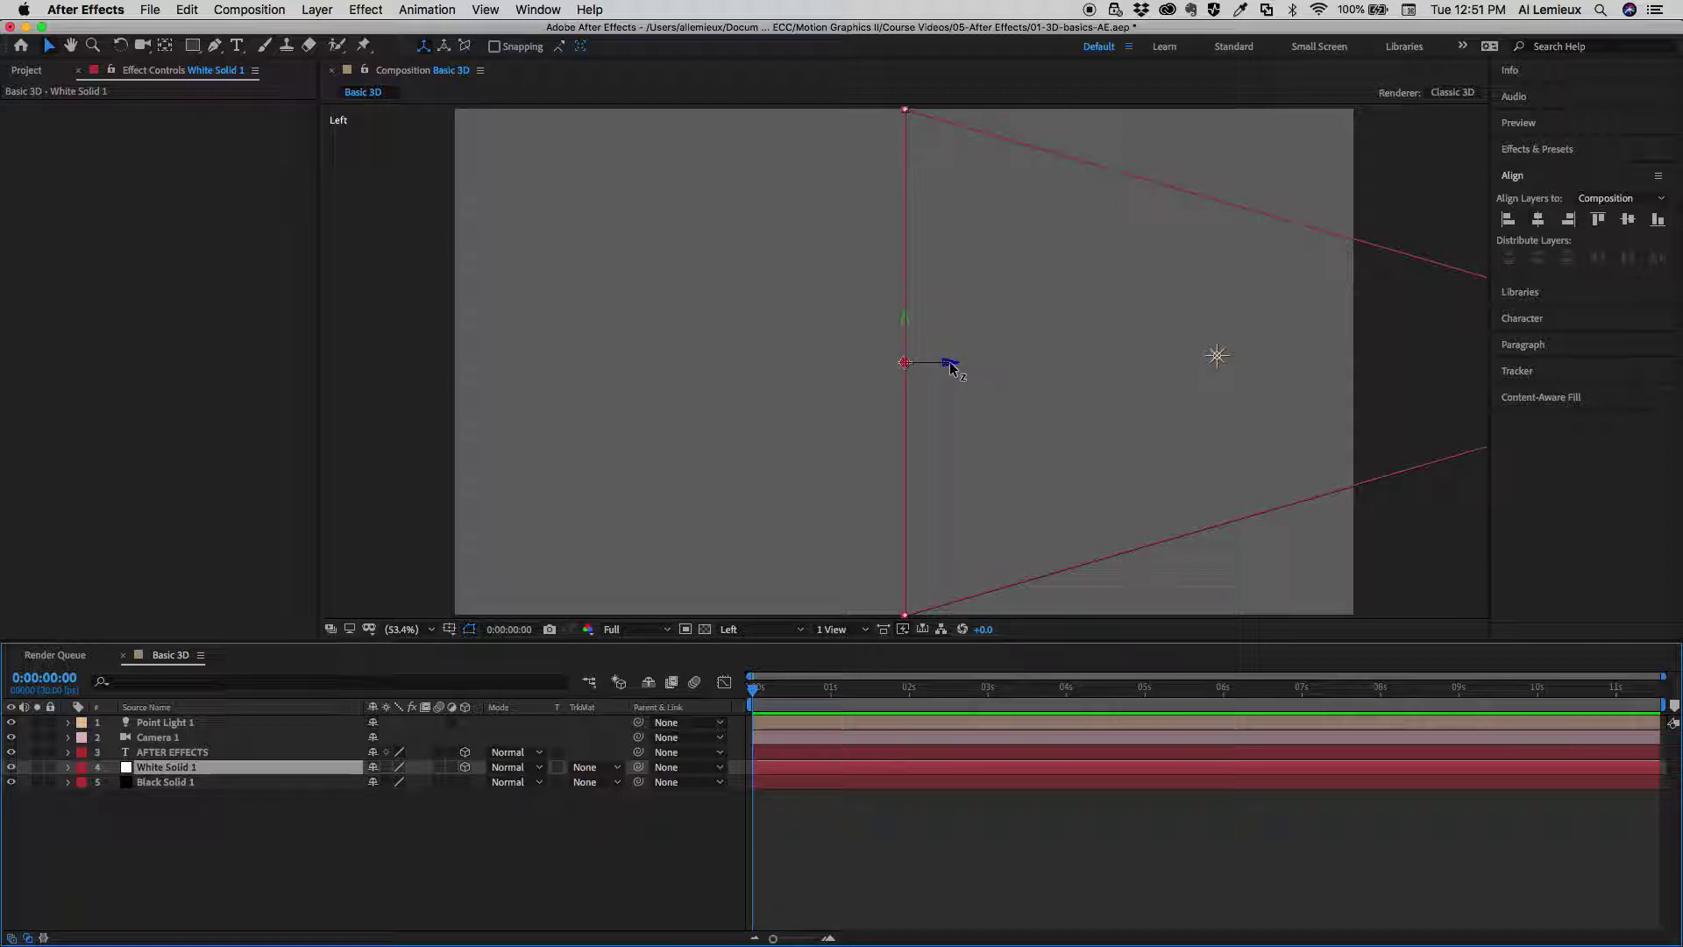
pyautogui.moveTo(951, 368); pyautogui.dragTo(748, 370)
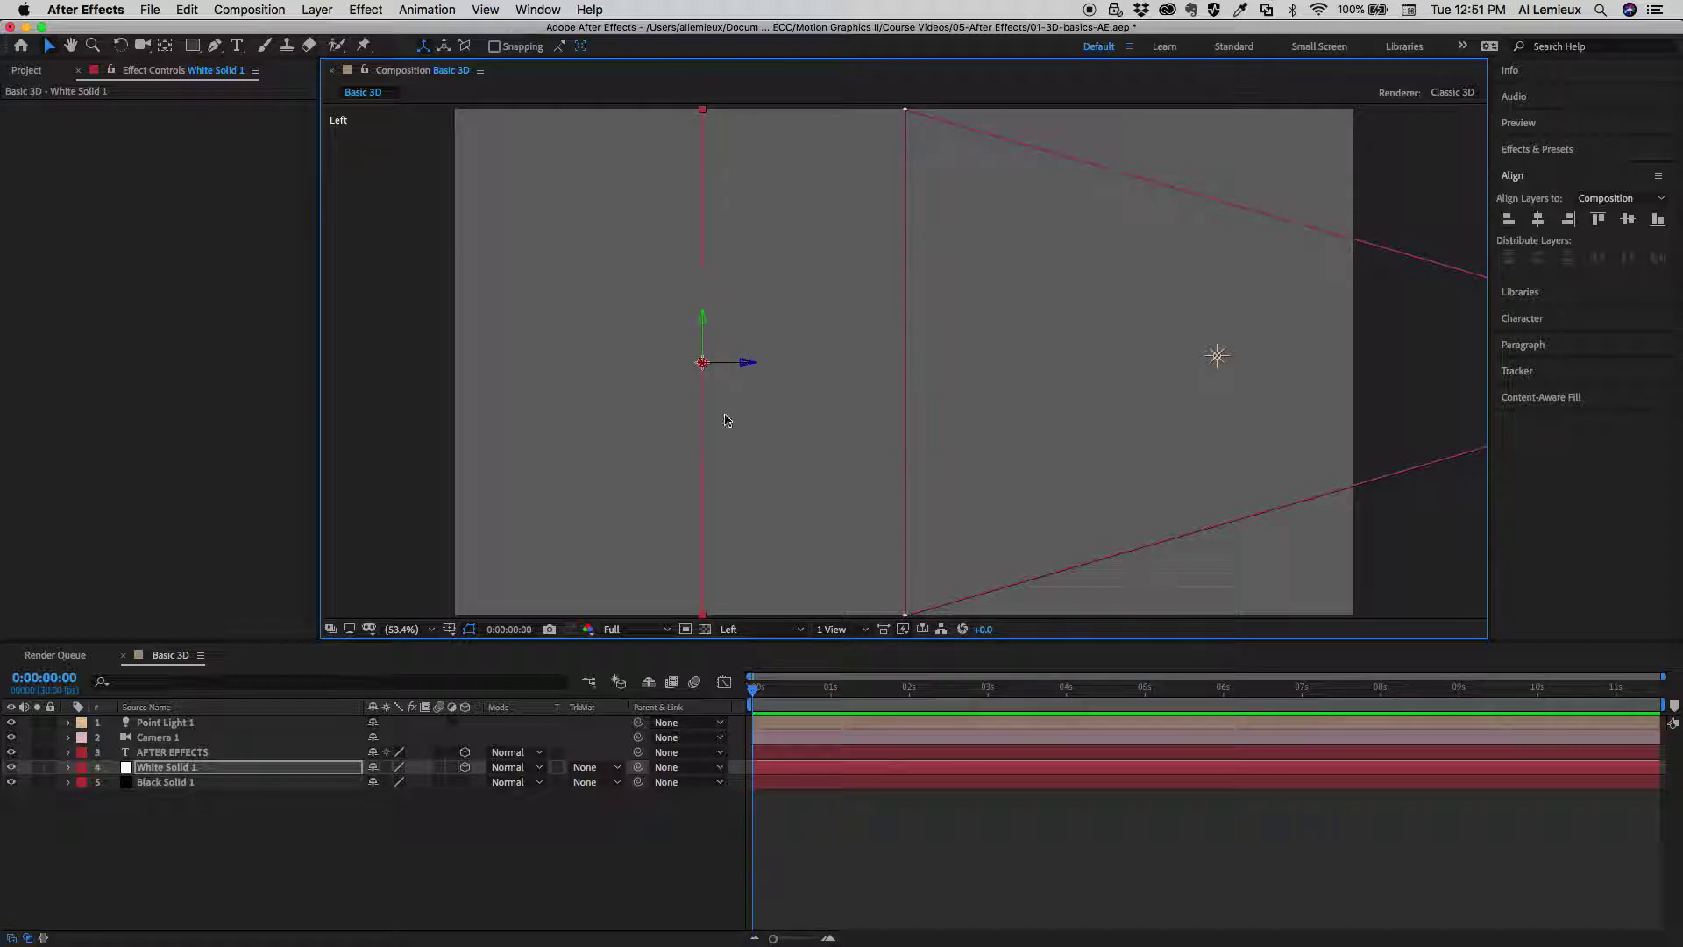
pyautogui.click(735, 630)
pyautogui.click(743, 648)
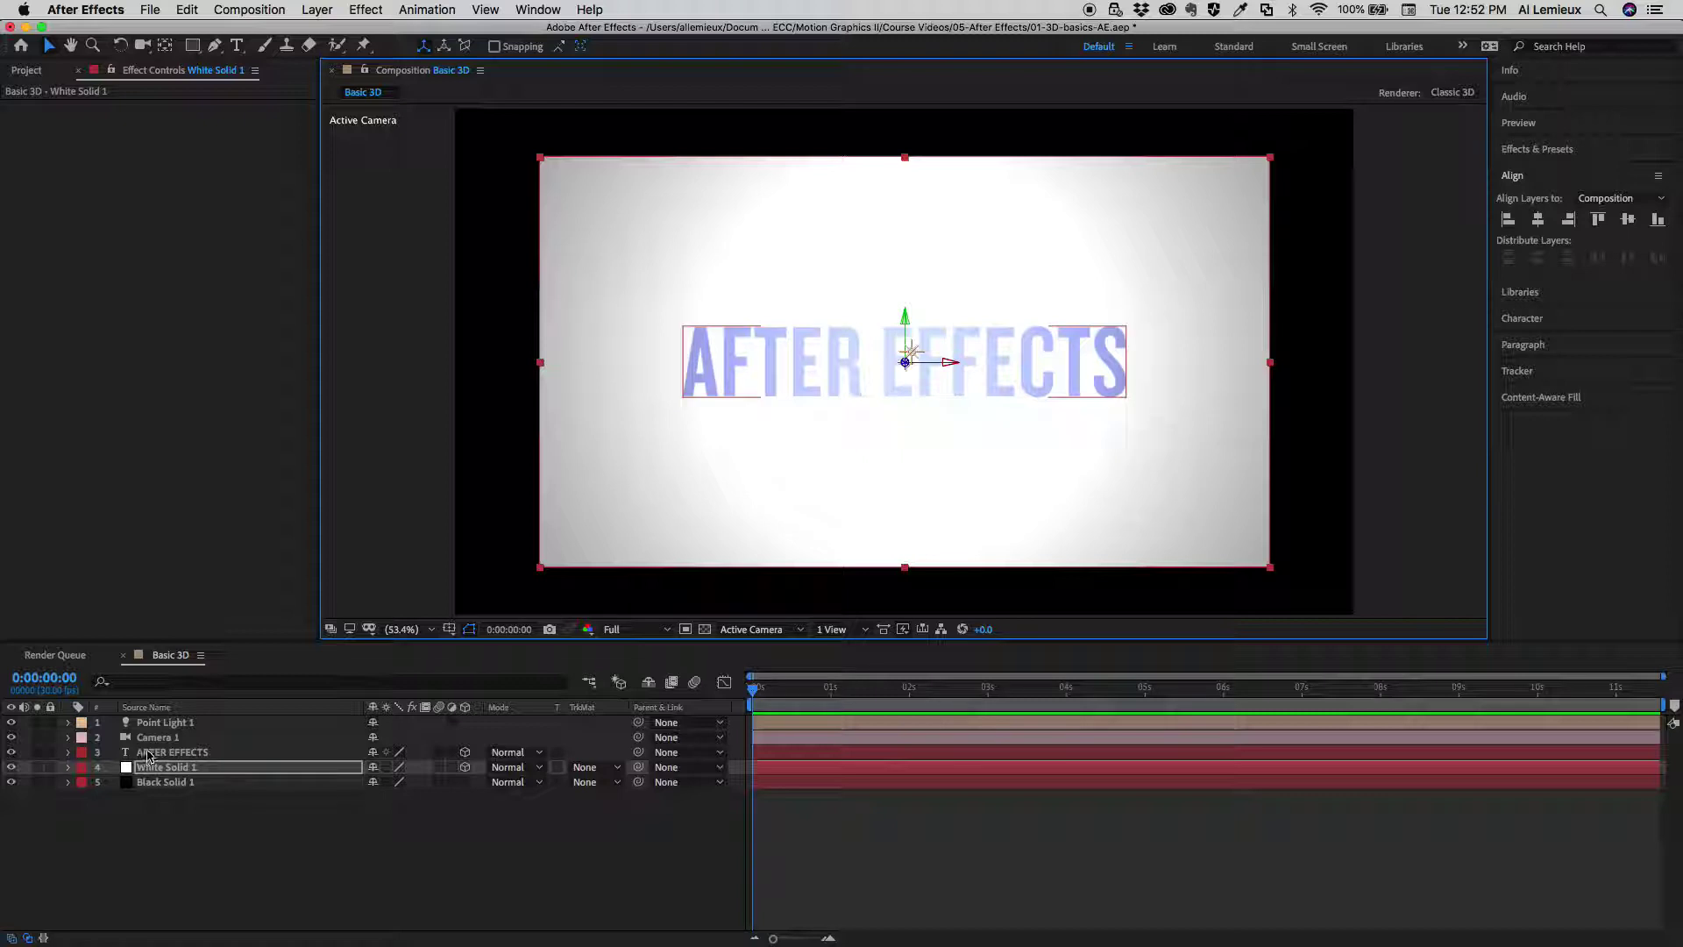
# Turn on Casts Shadows in the AFTER EFFECTS text layer's material options.
pyautogui.click(68, 755)
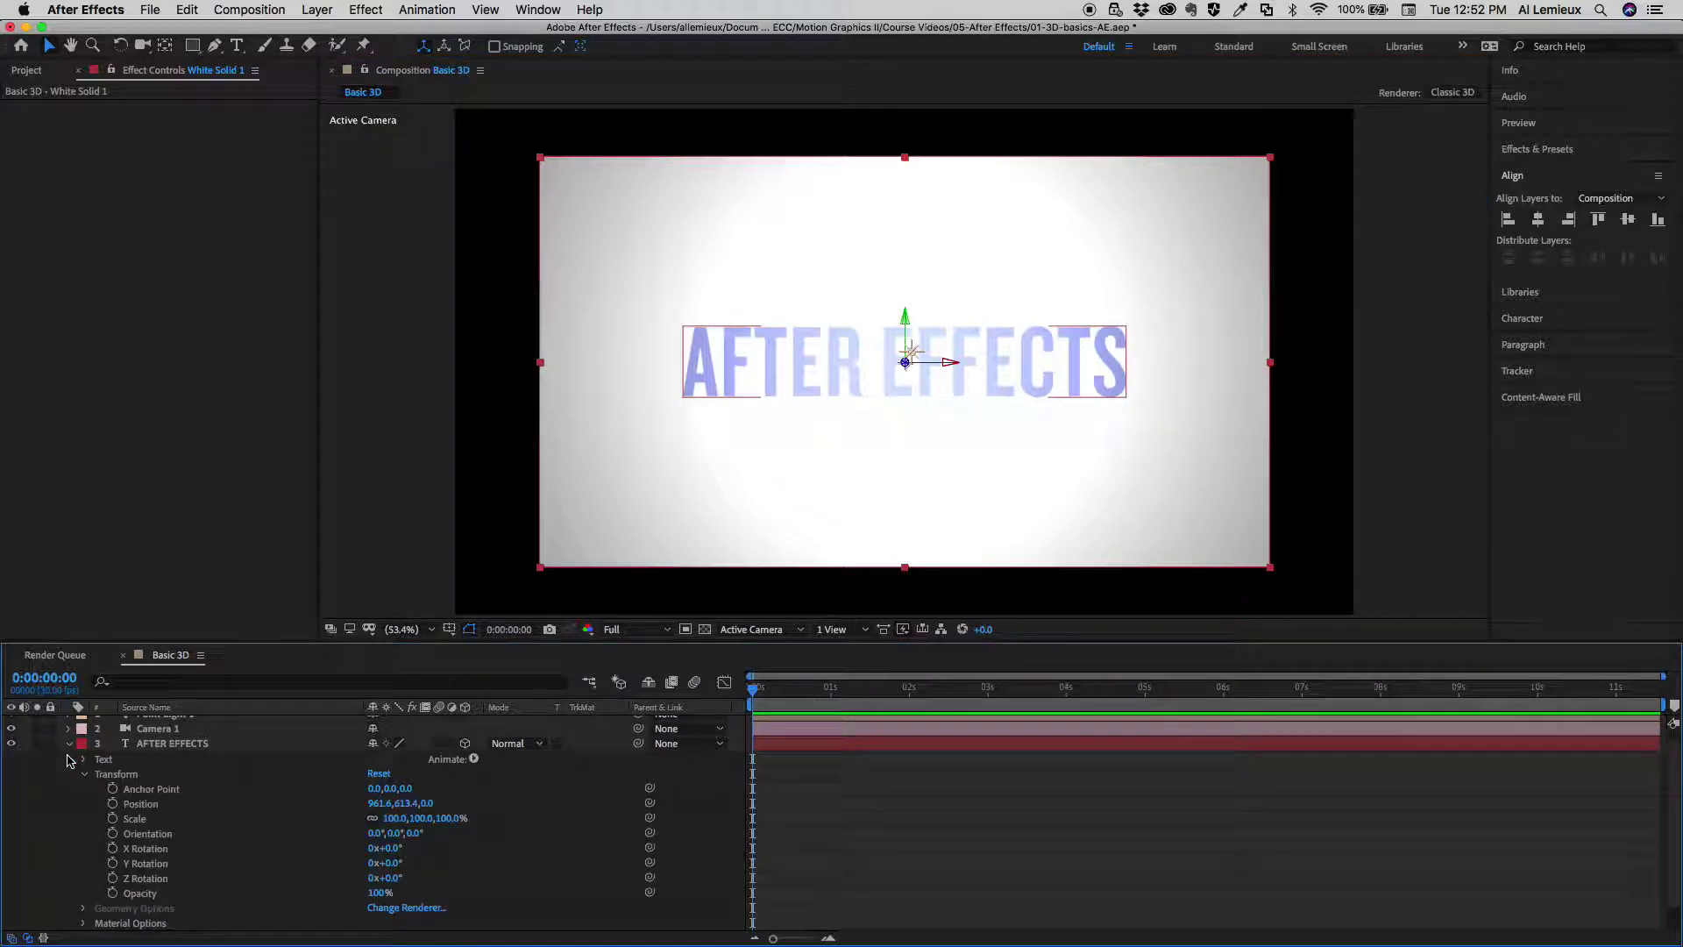
pyautogui.click(81, 774)
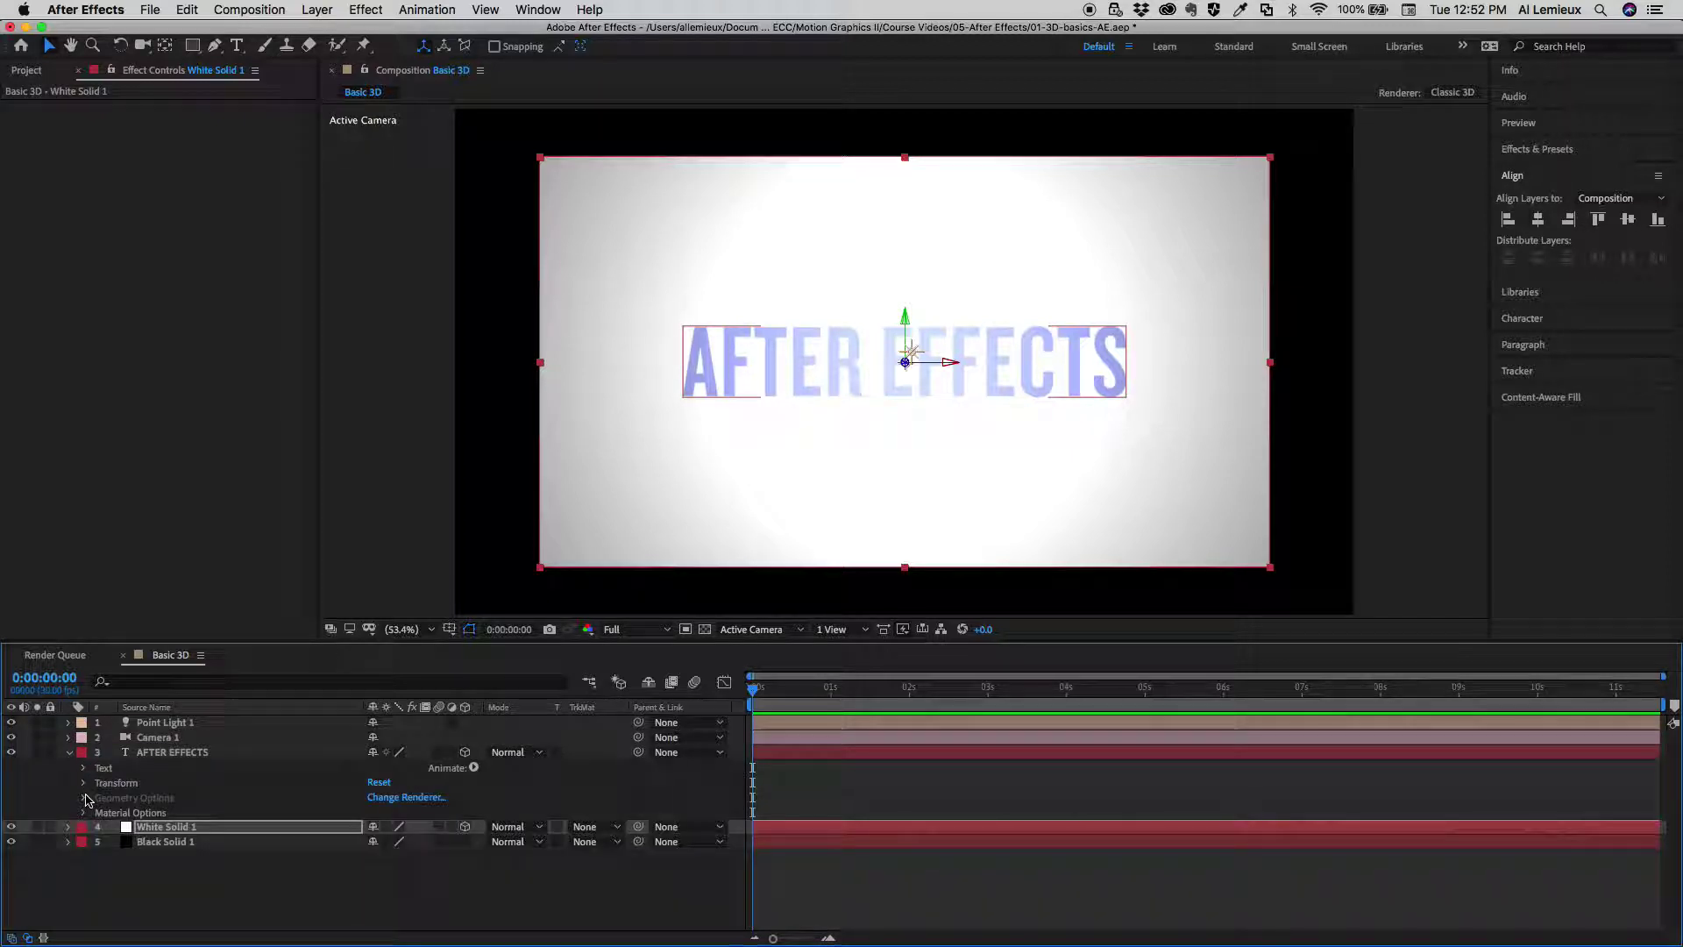
pyautogui.click(85, 817)
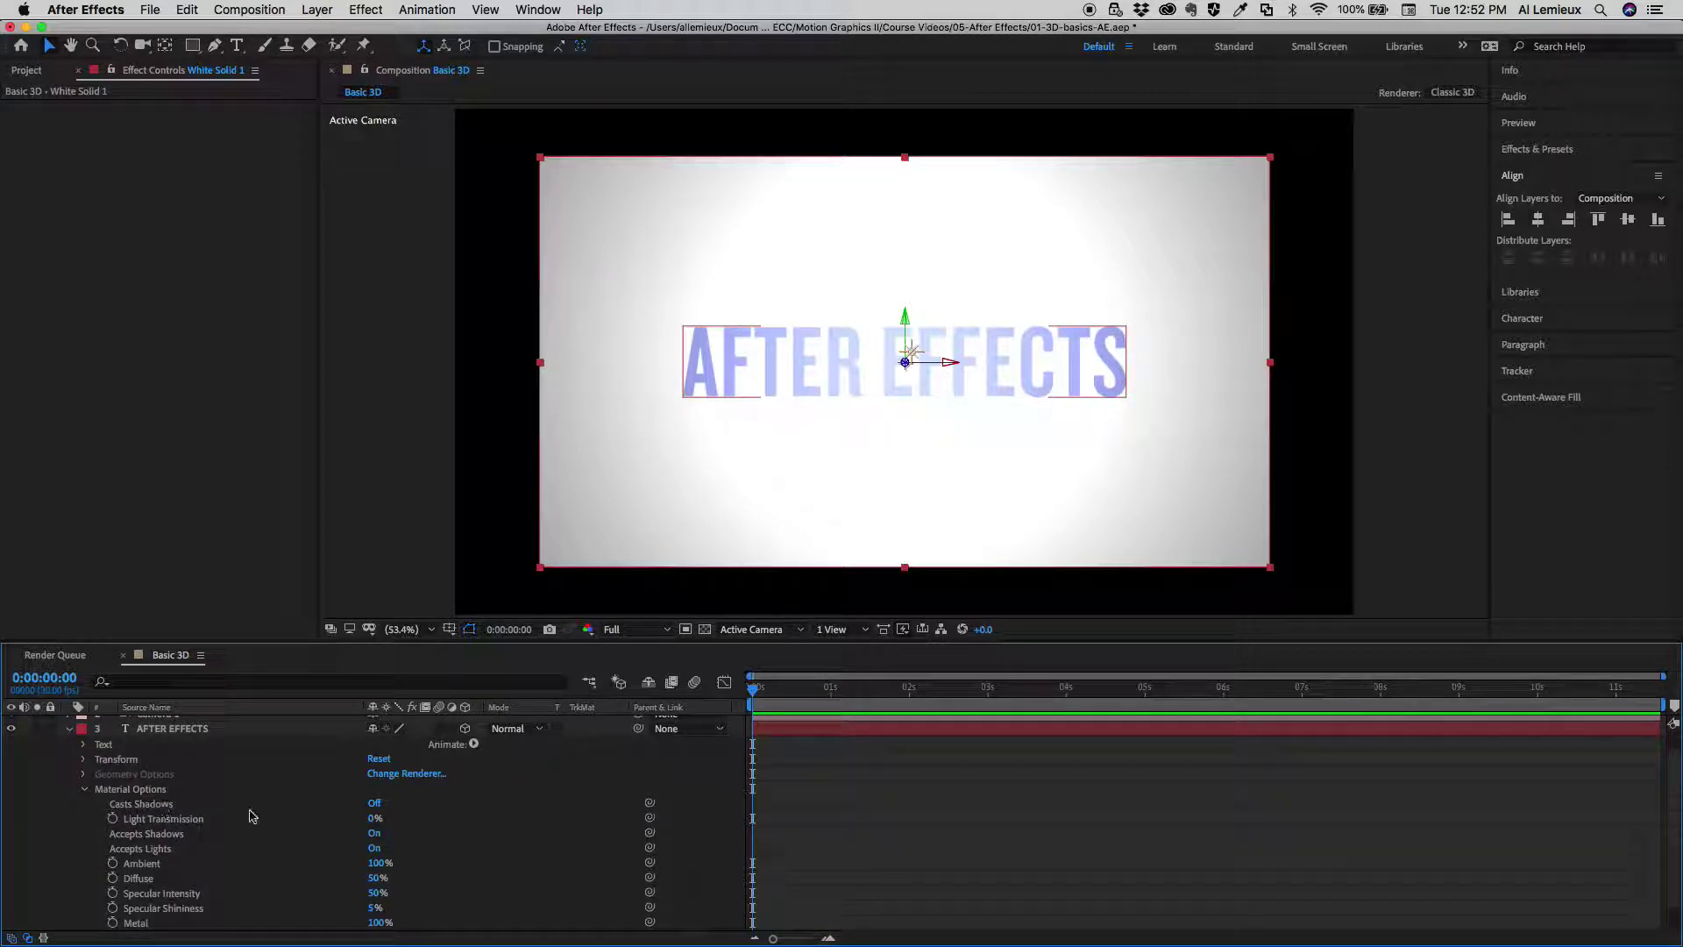
pyautogui.click(375, 803)
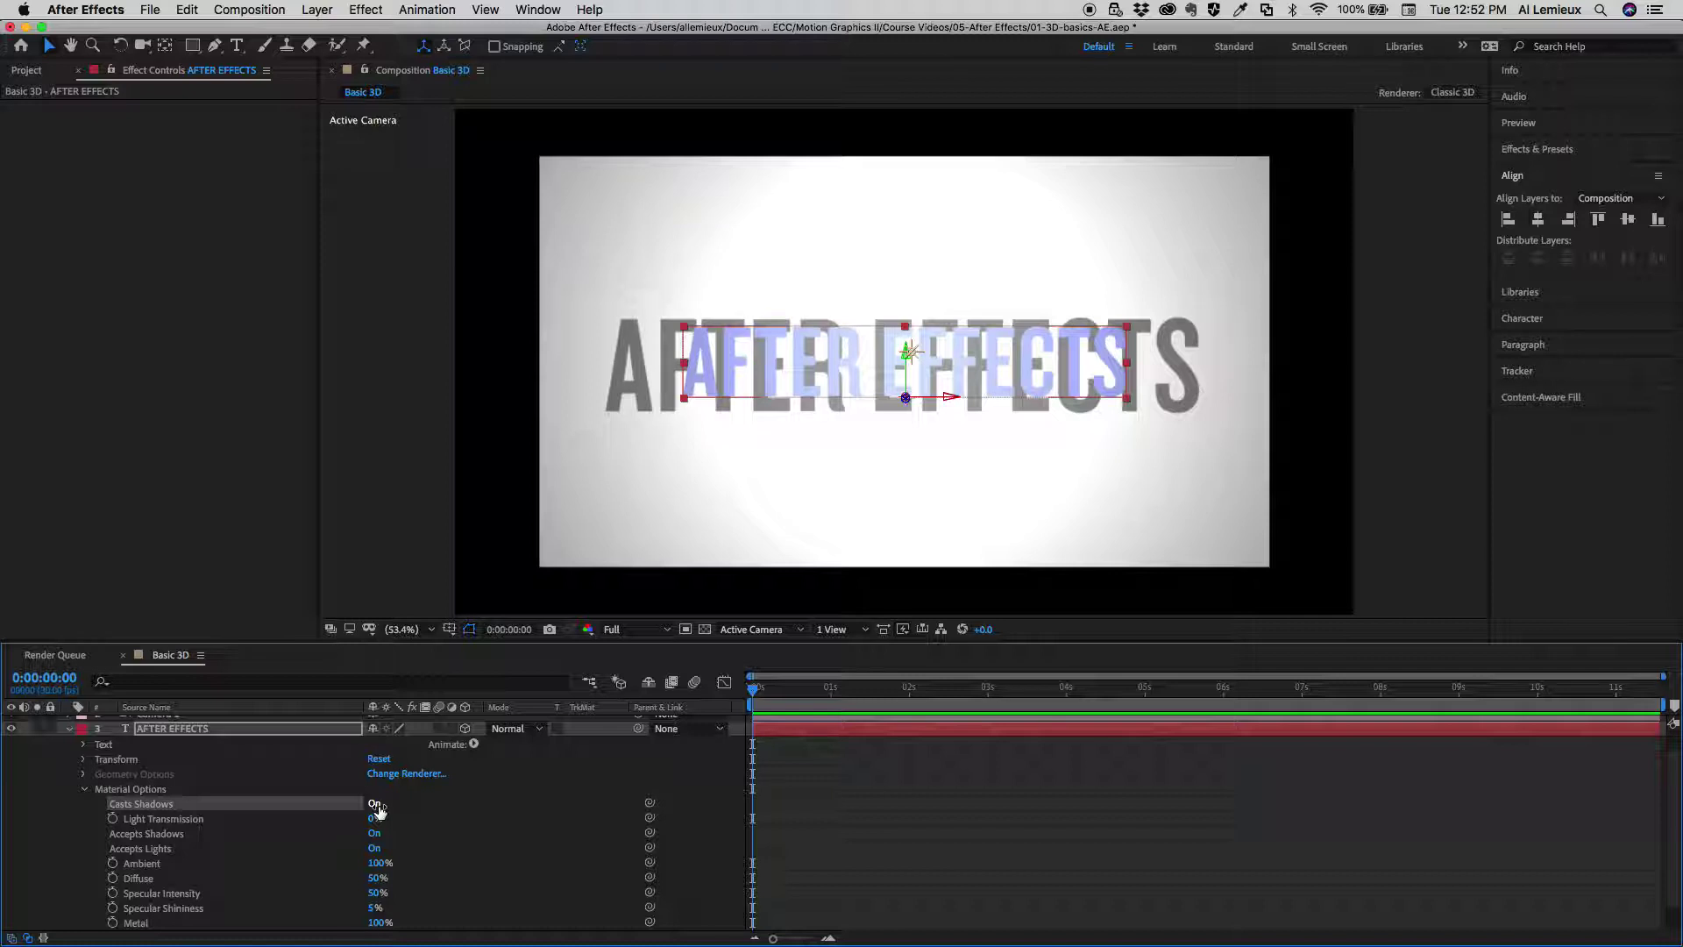
pyautogui.click(69, 730)
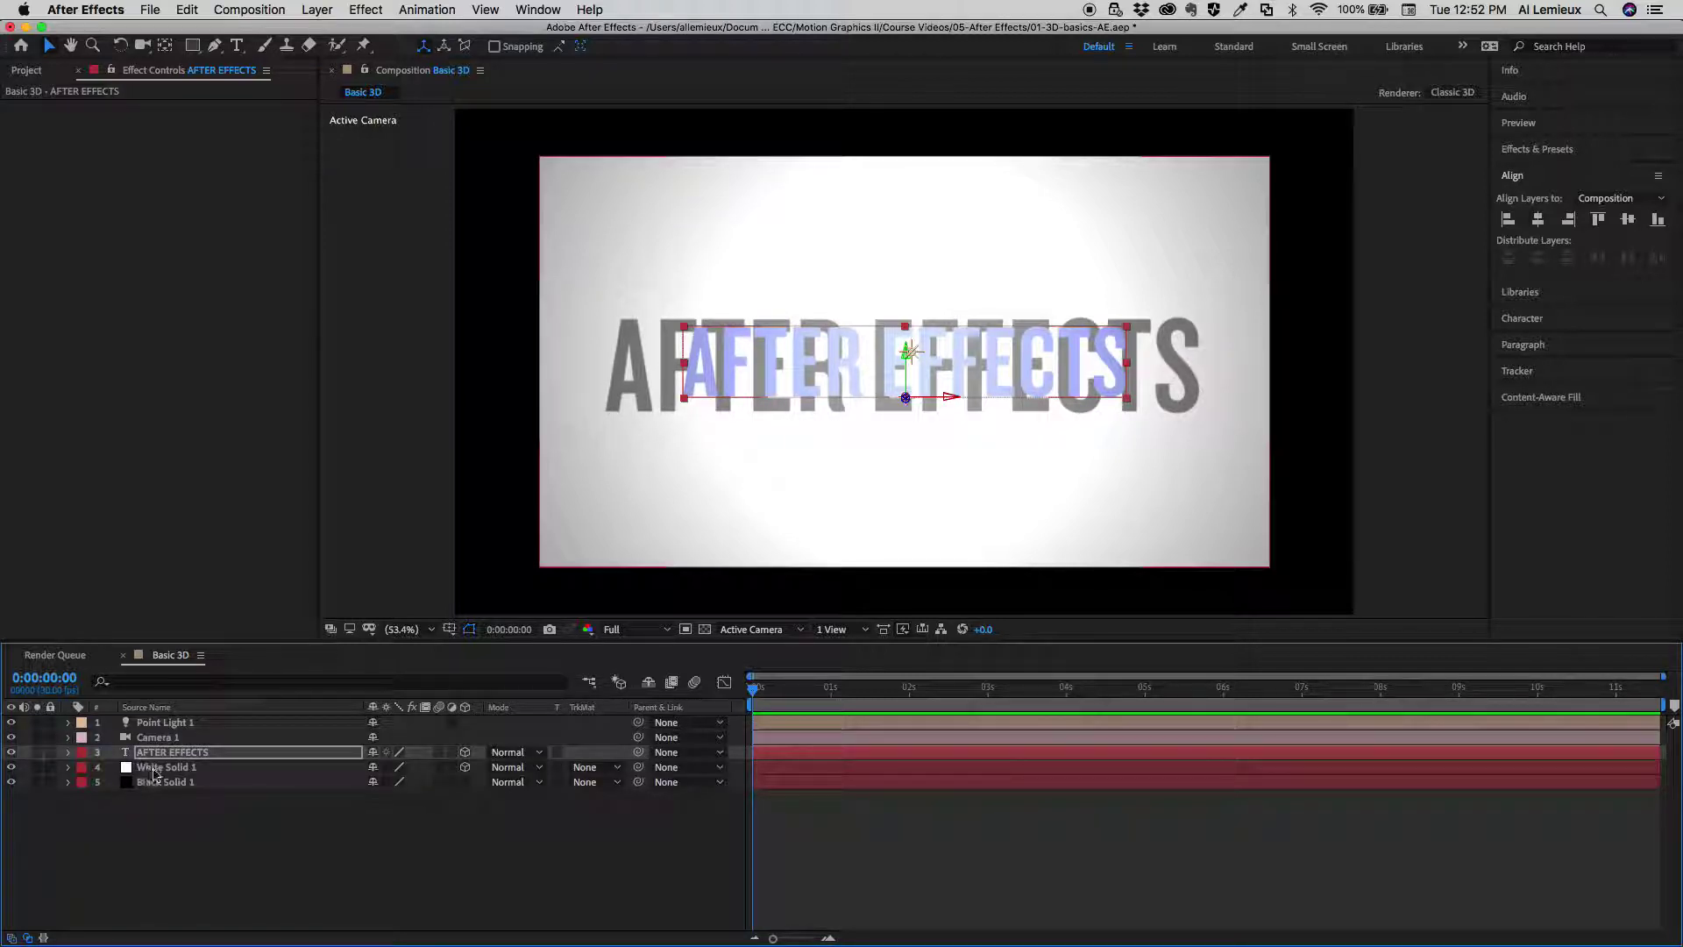
# Scale White Solid 1 uniformly to 166% so it fills the camera frame.
pyautogui.click(155, 771)
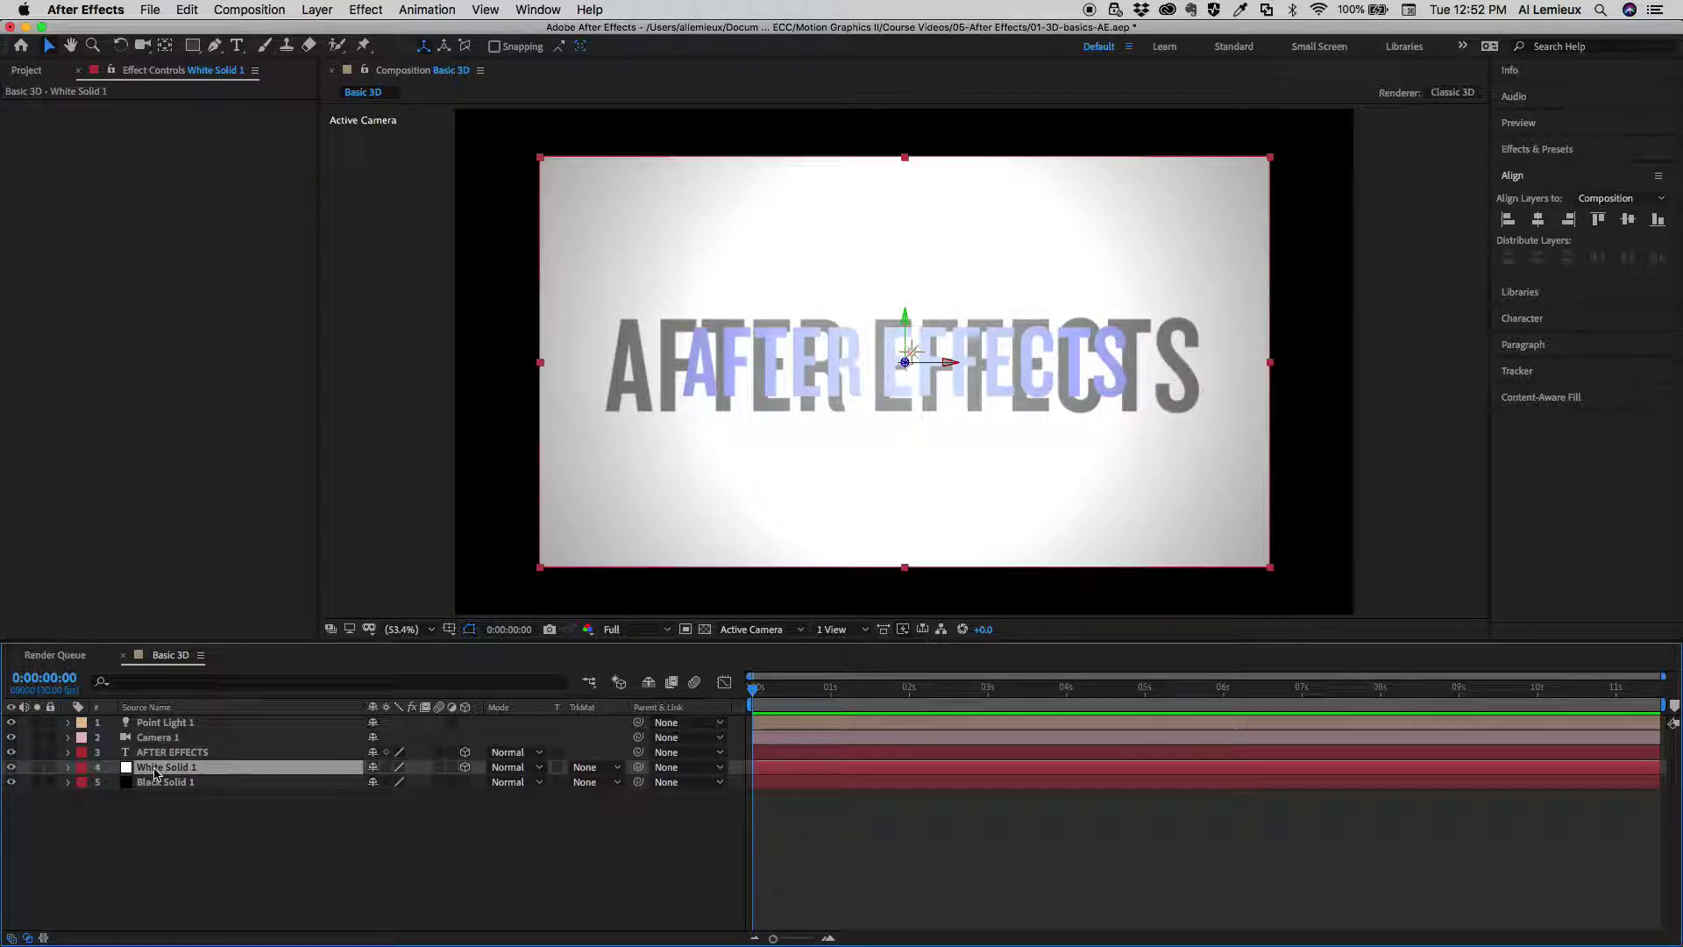
pyautogui.press('s')
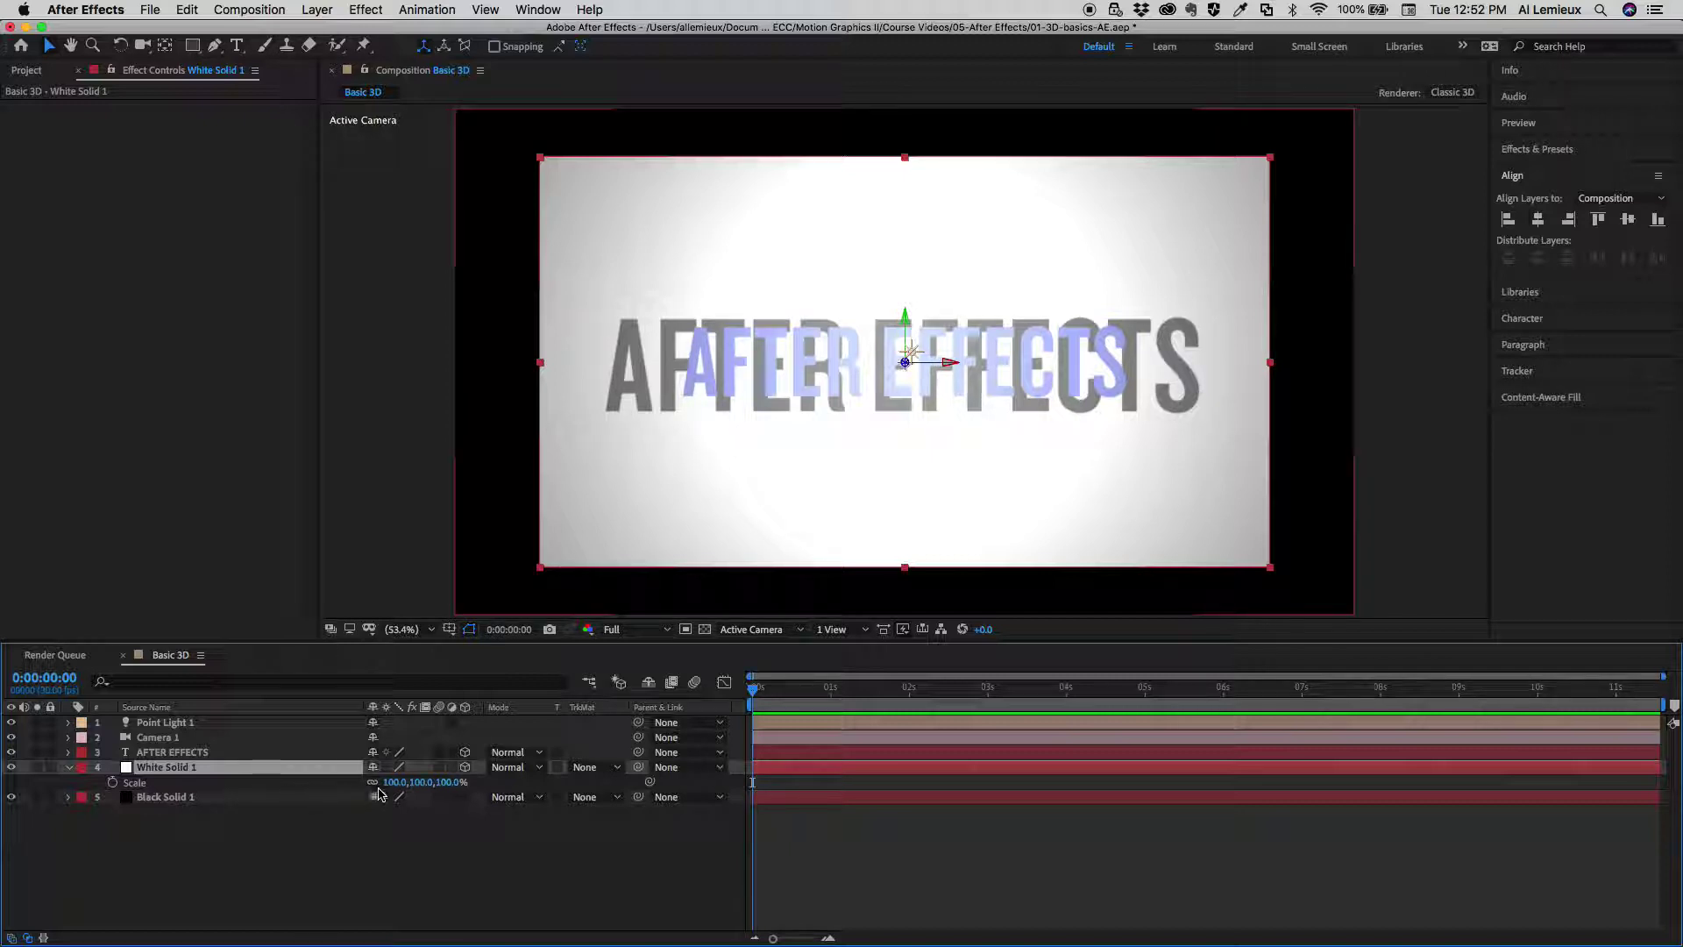
pyautogui.moveTo(387, 785); pyautogui.dragTo(448, 788)
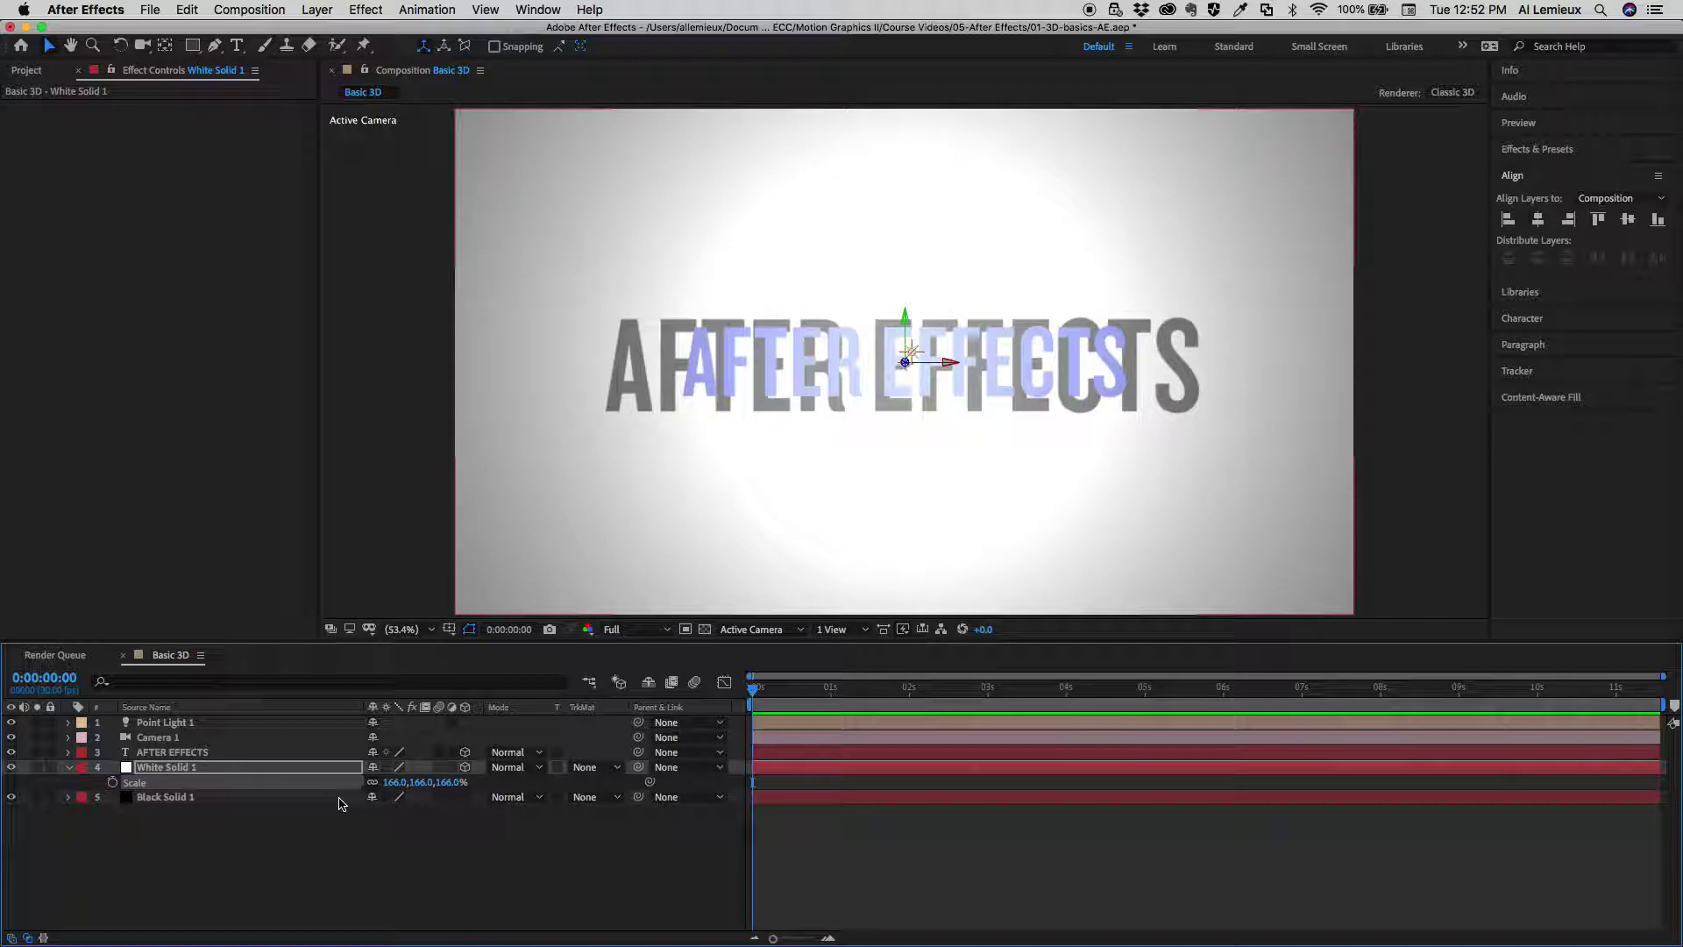
# Move Point Light 1 left along X to 214.6 and set a Position keyframe at 0:00:00:00.
pyautogui.click(172, 724)
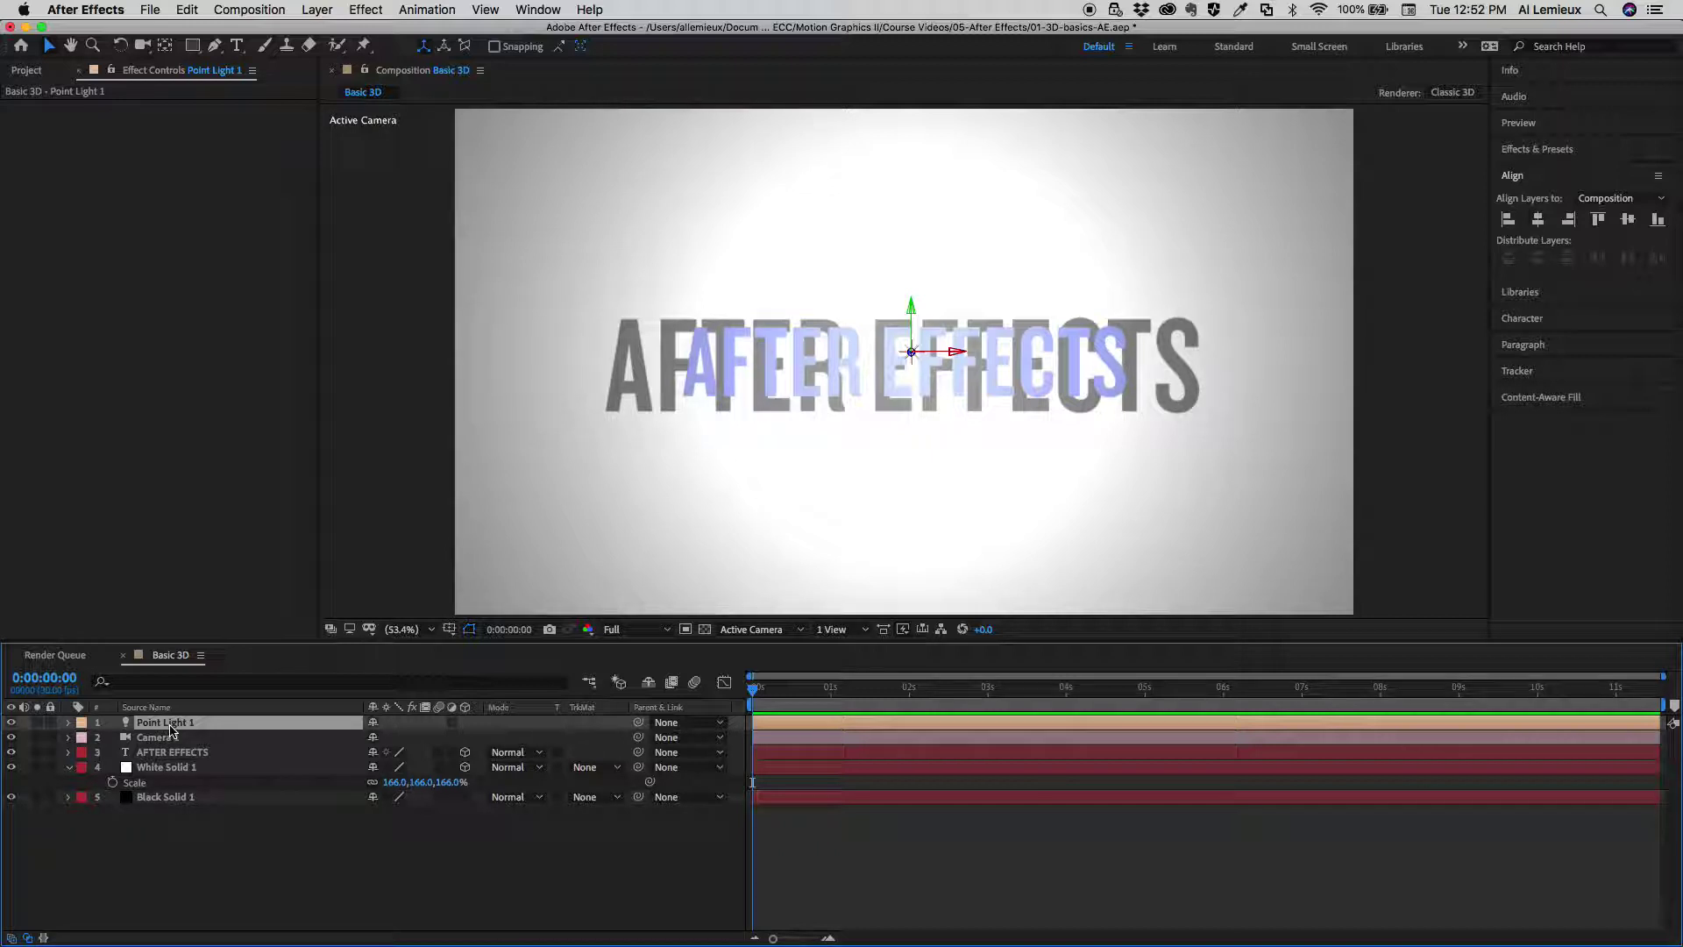
pyautogui.press('p')
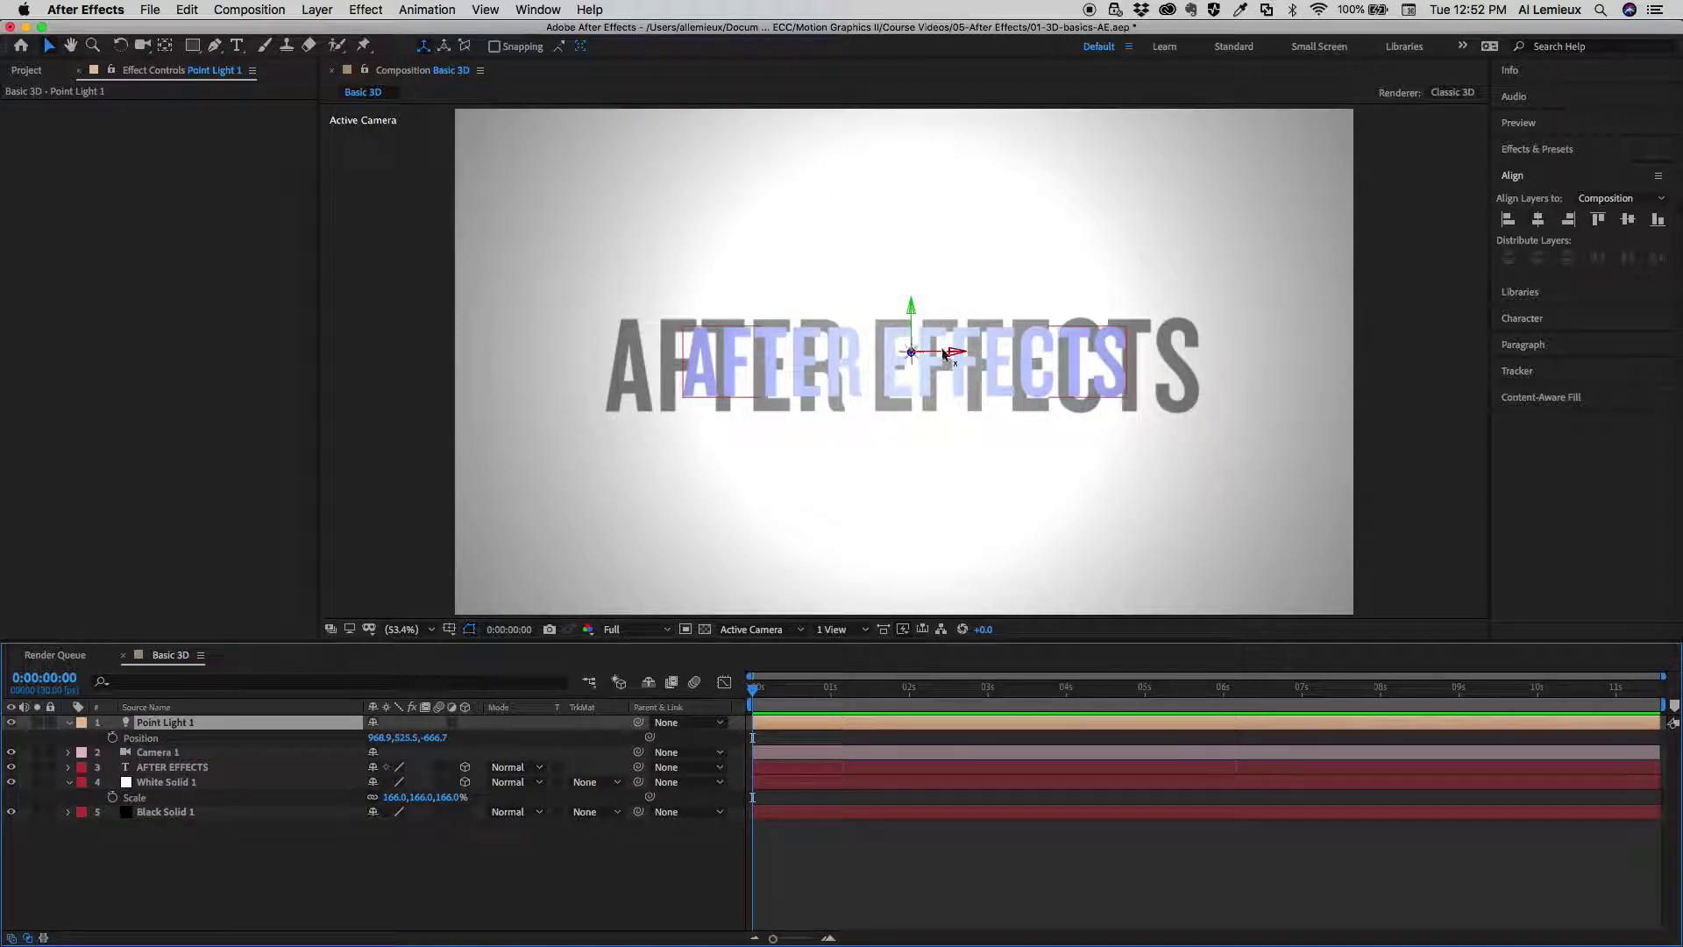
pyautogui.moveTo(957, 354); pyautogui.dragTo(603, 338)
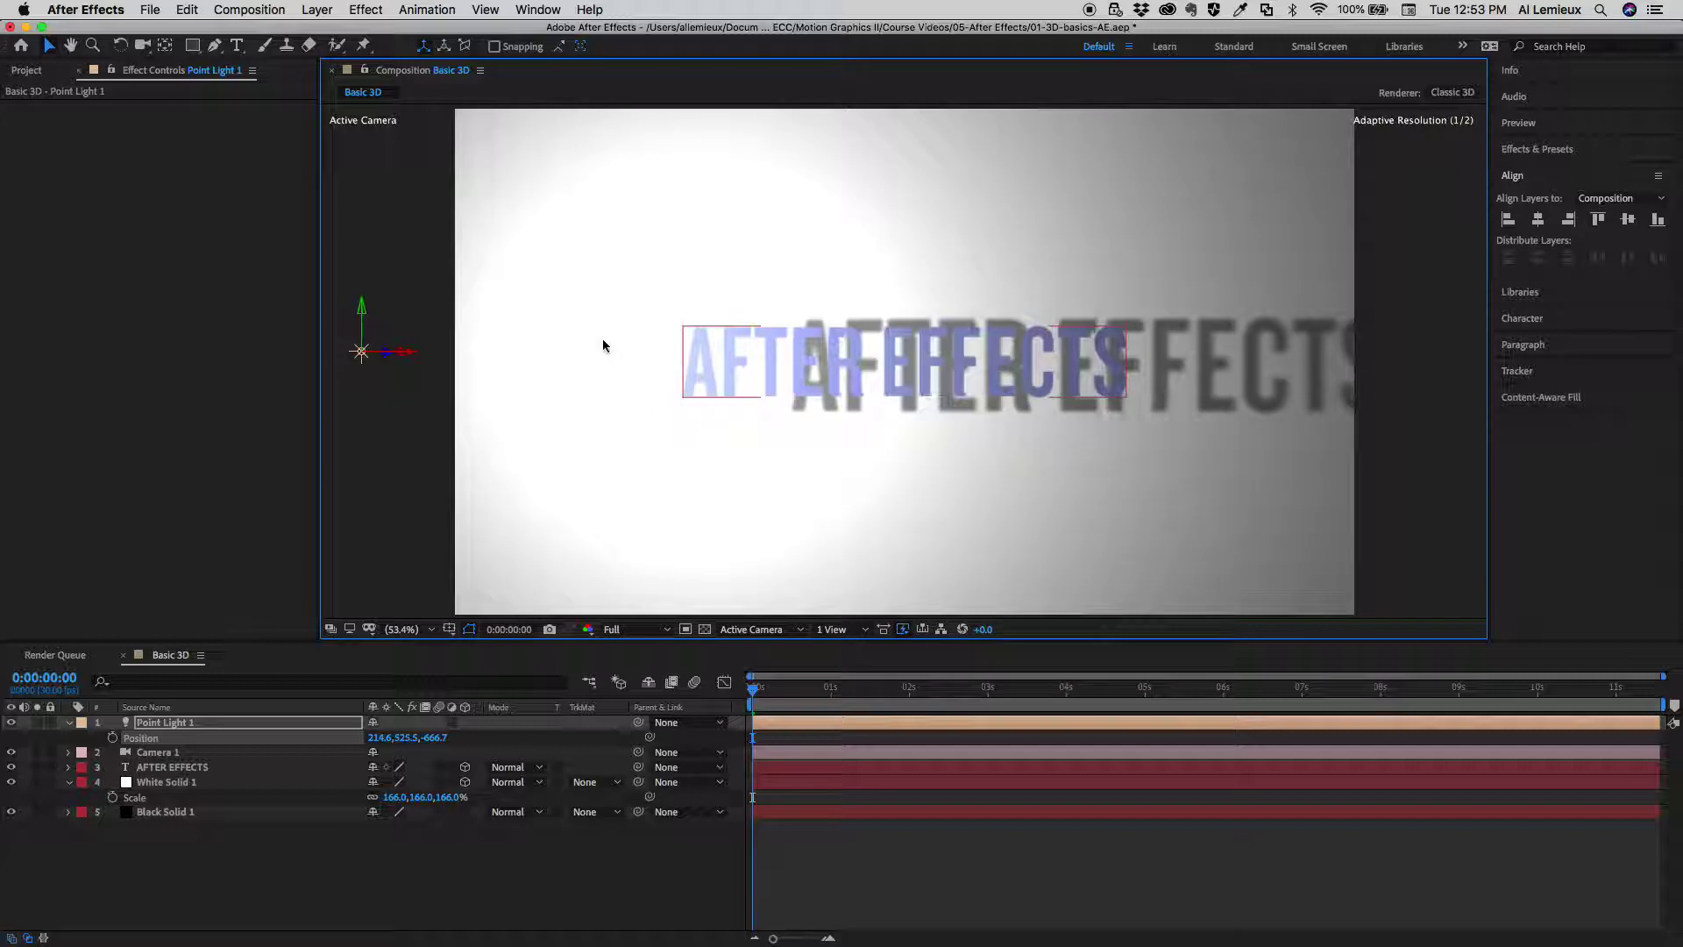
pyautogui.click(112, 737)
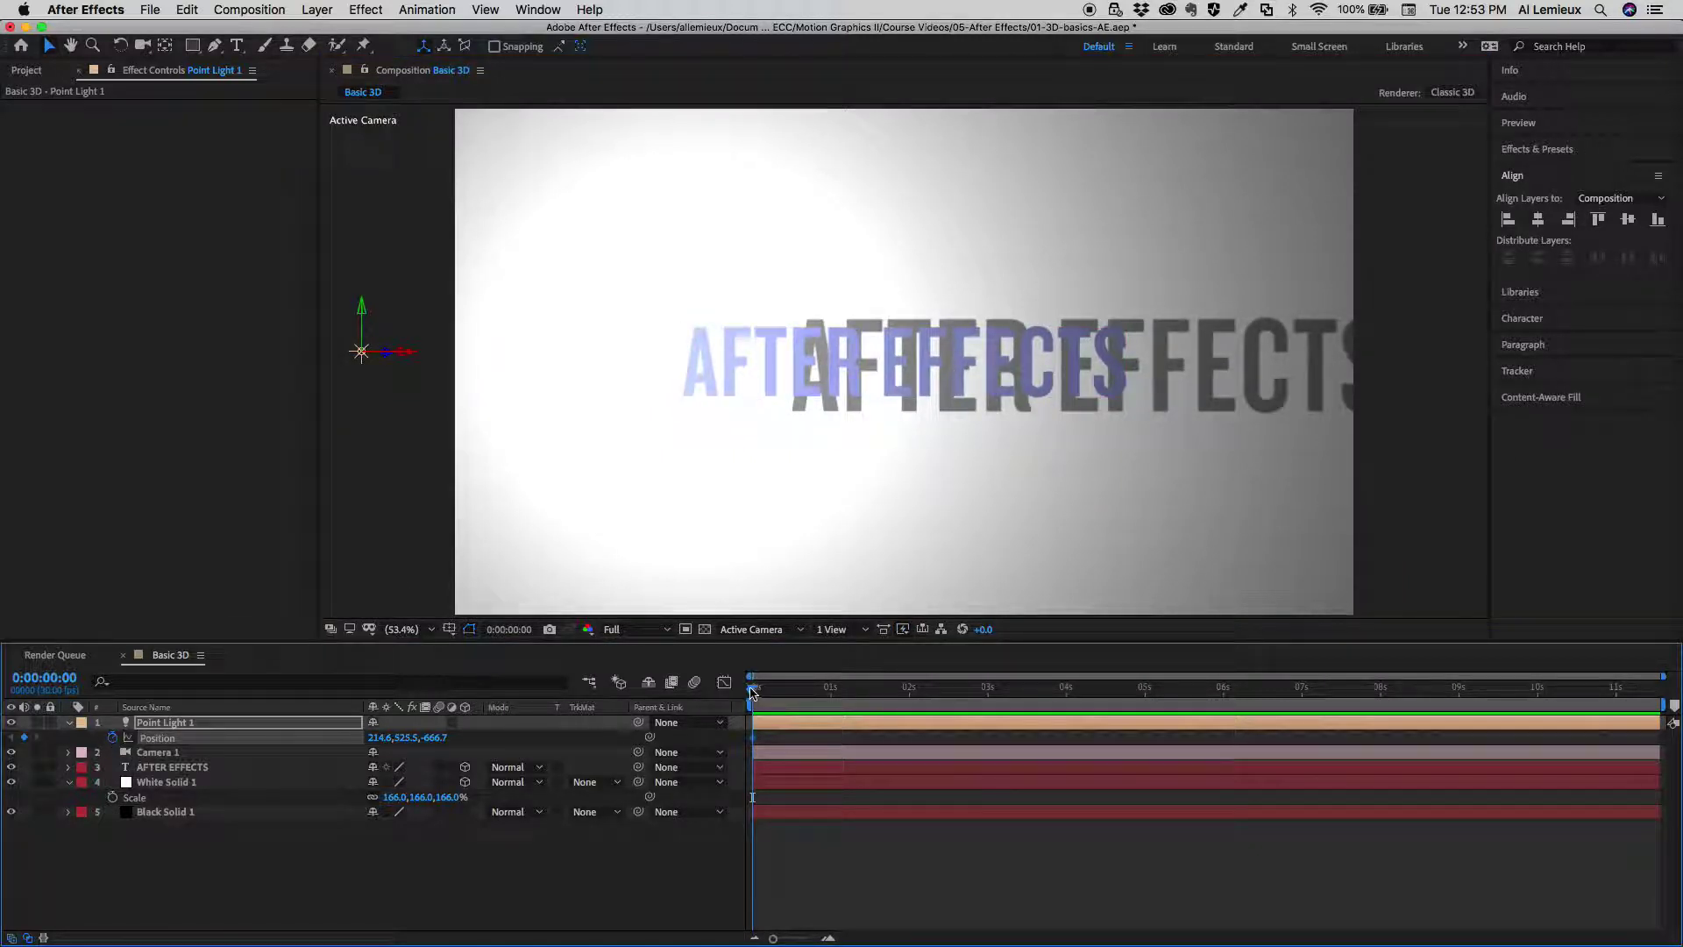
# At 0:00:02:00, keyframe Point Light 1 moved right to X 1775.6, and apply Easy Ease to both Position keyframes.
pyautogui.moveTo(755, 690); pyautogui.dragTo(907, 708)
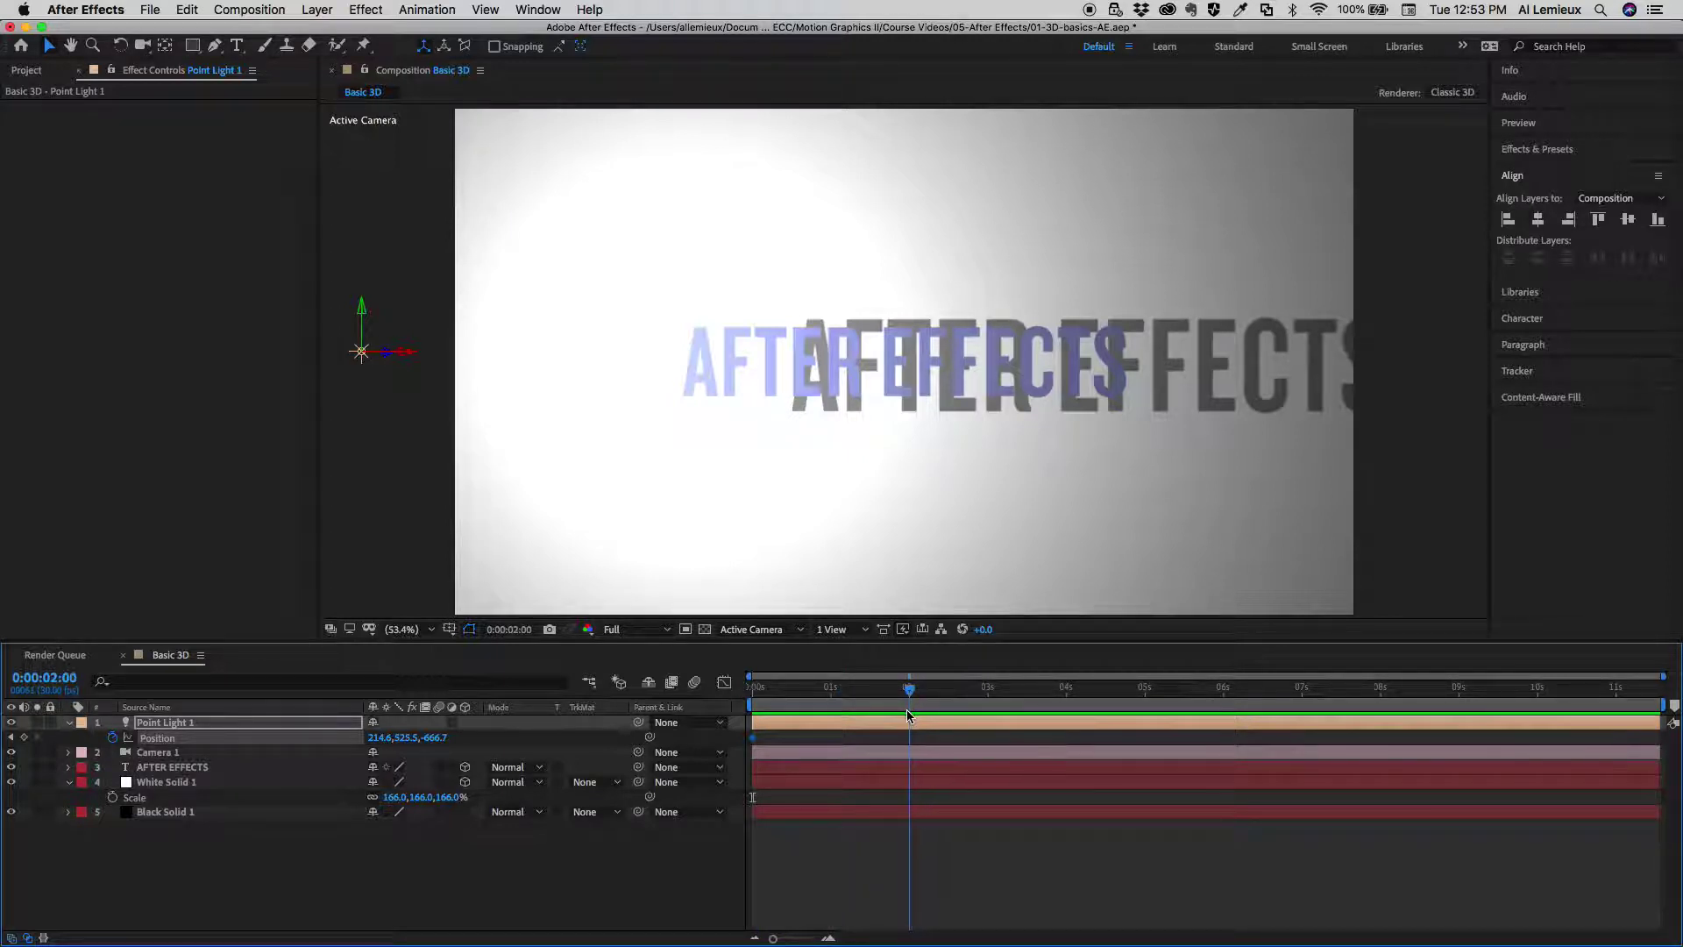
pyautogui.moveTo(410, 352); pyautogui.dragTo(1139, 398)
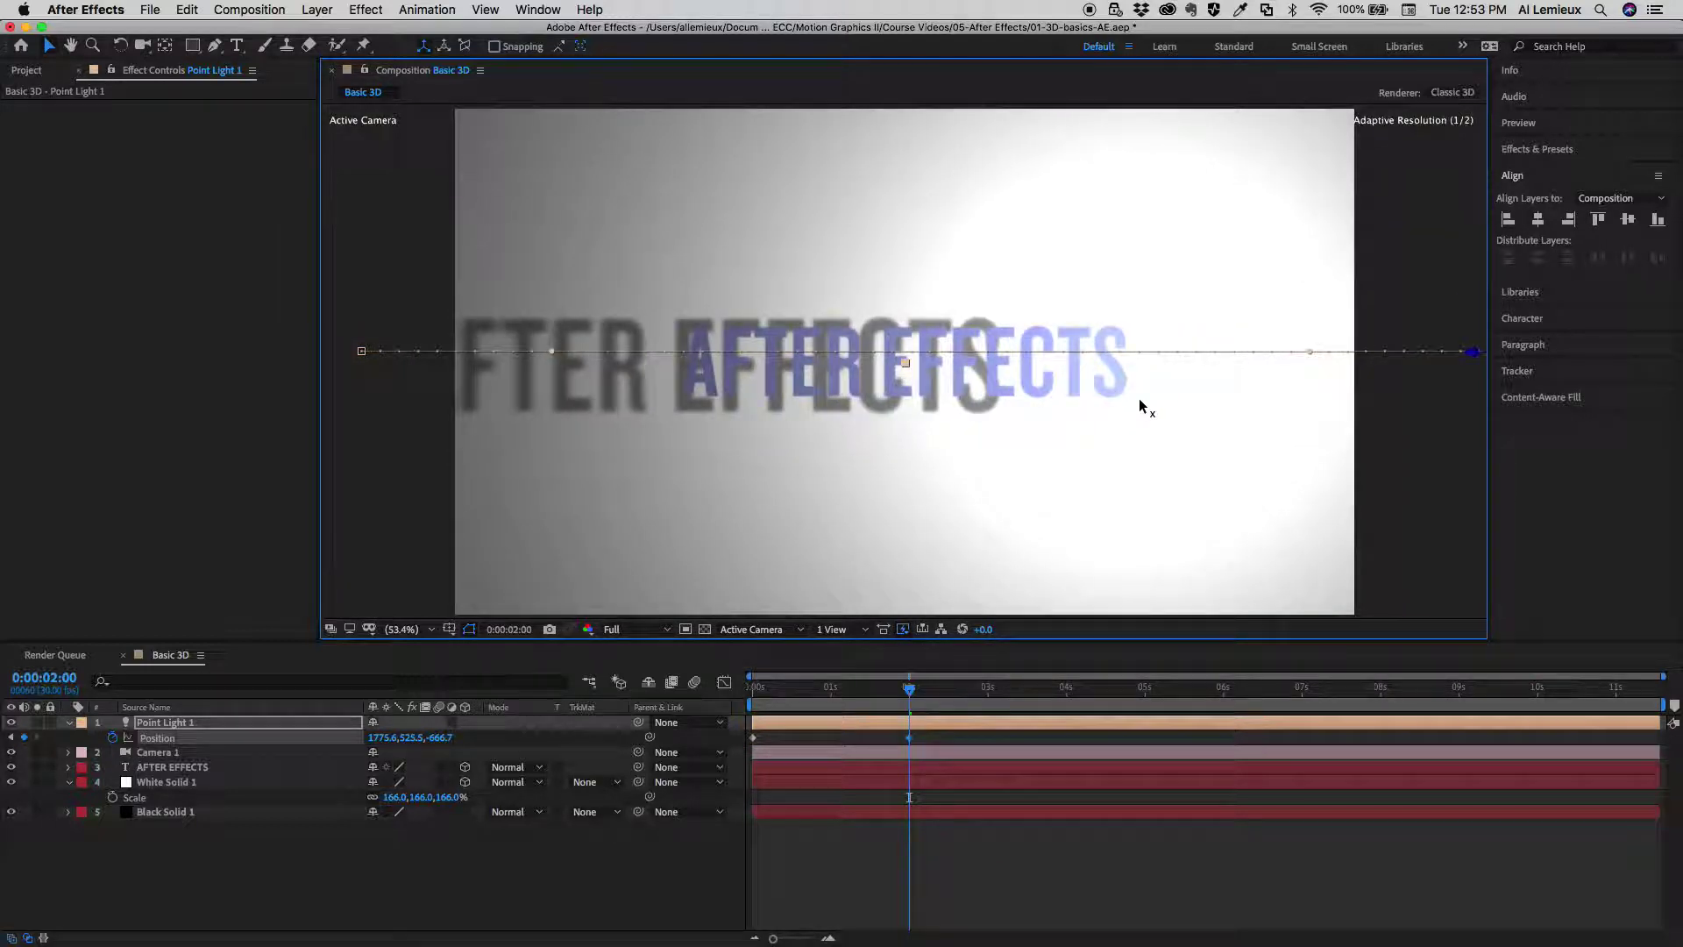
pyautogui.moveTo(910, 694); pyautogui.dragTo(744, 706)
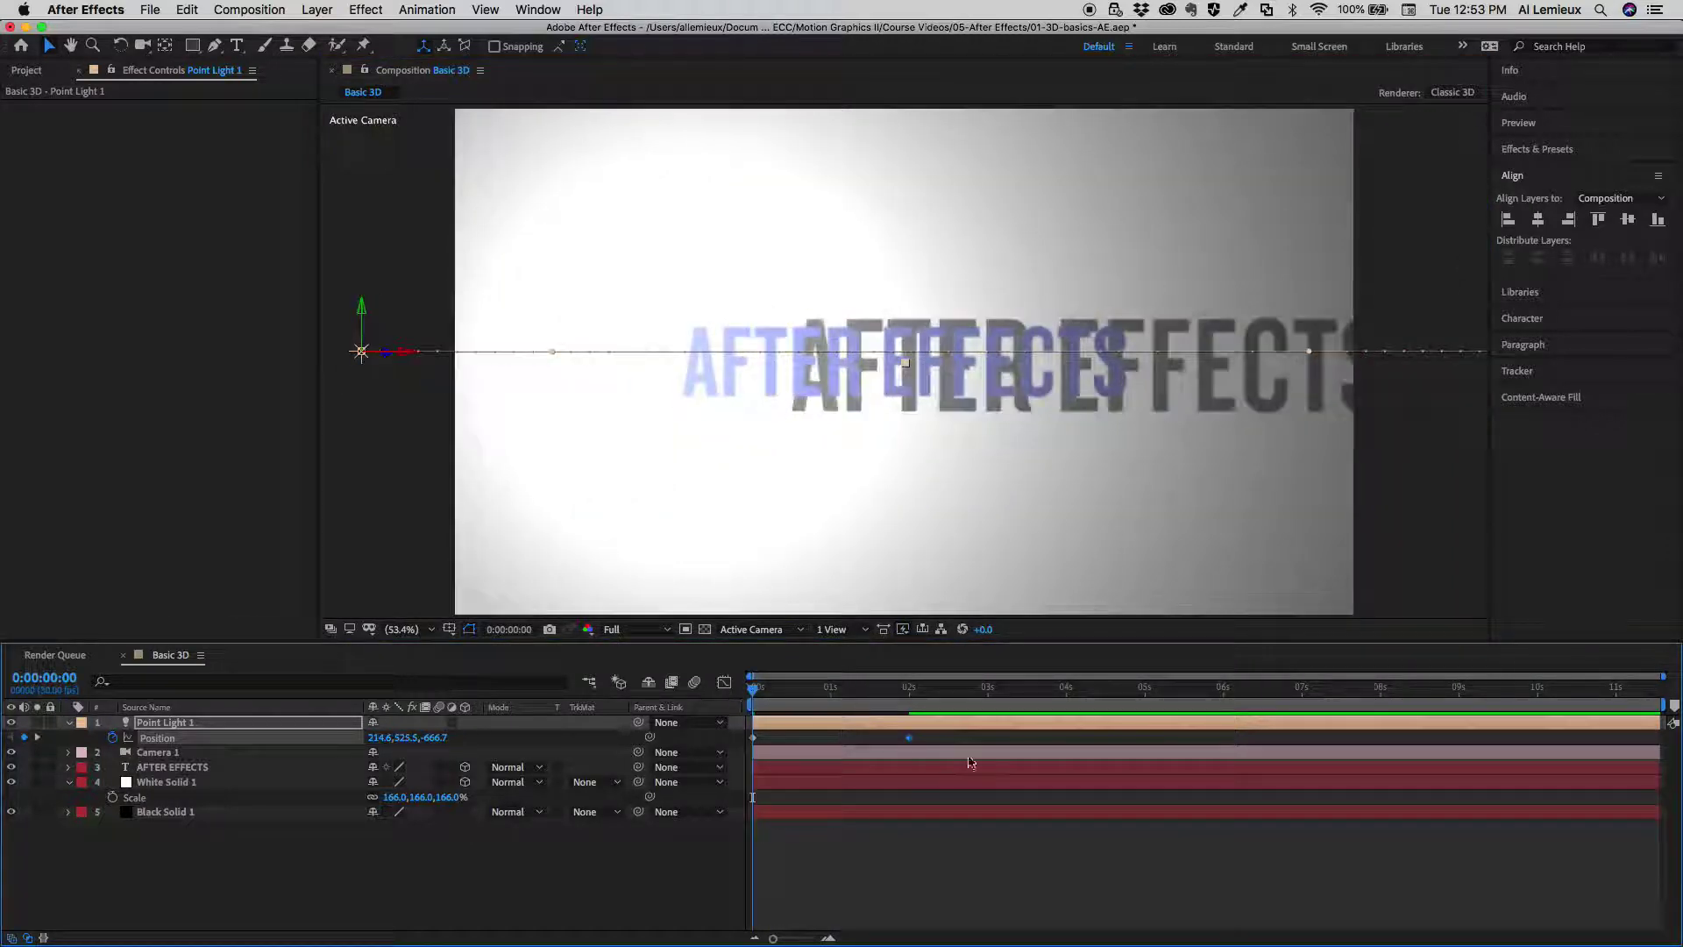
pyautogui.moveTo(939, 735); pyautogui.dragTo(724, 765)
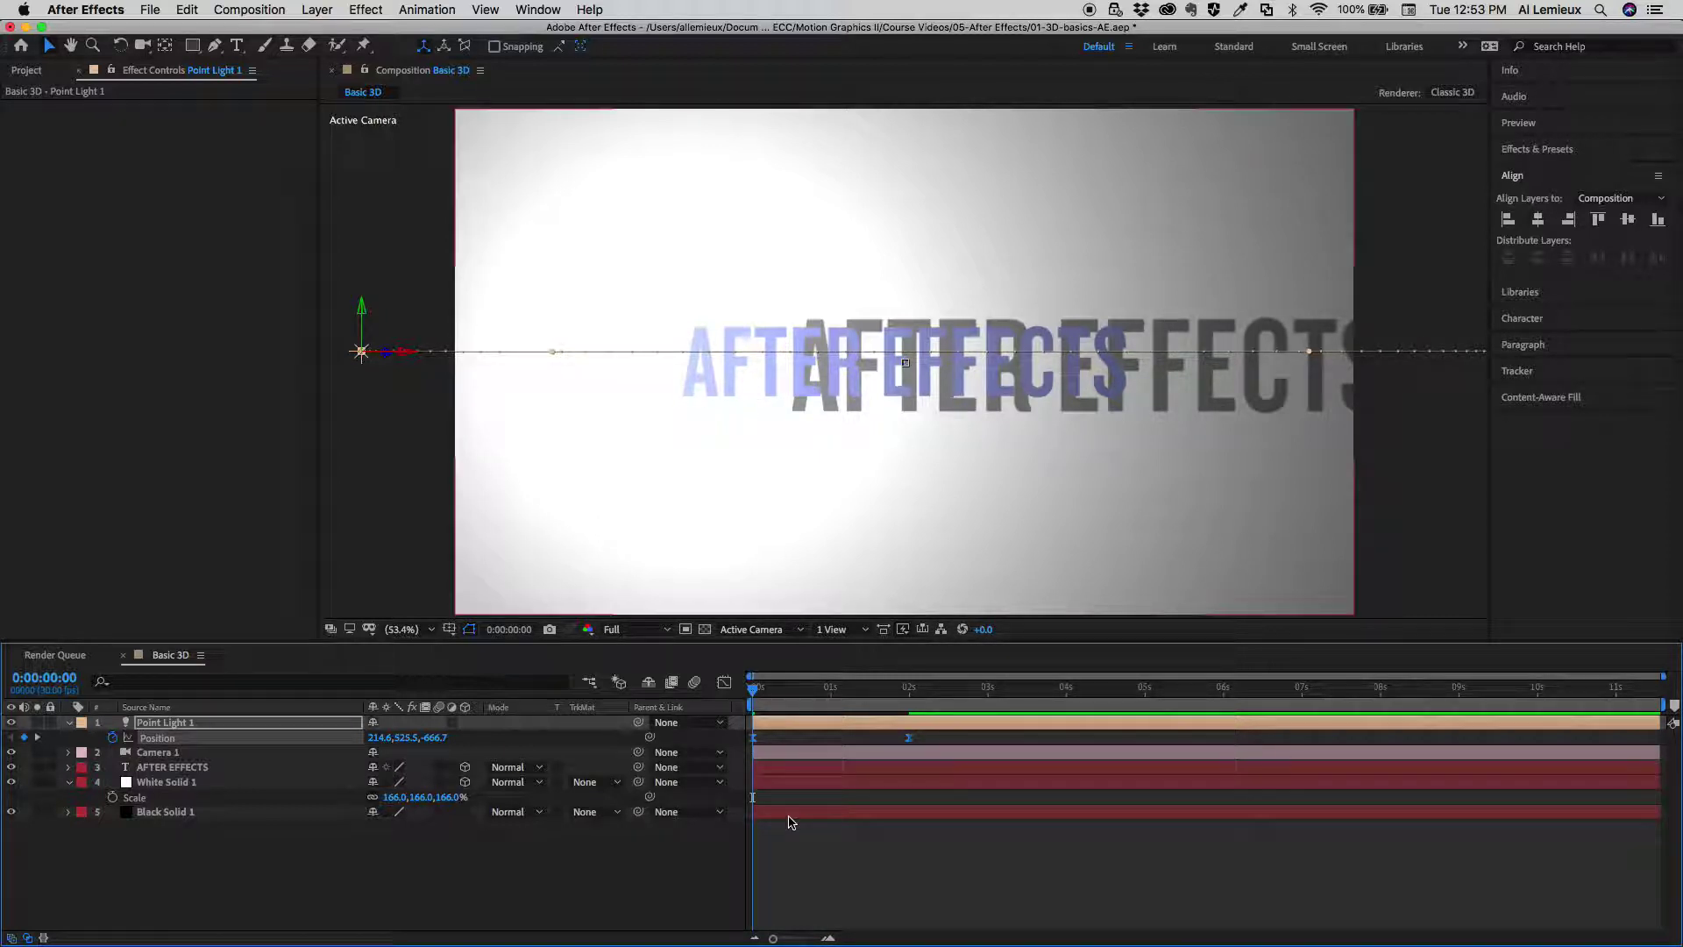
# Preview the point light's sweep across the text twice from the start of the composition.
pyautogui.press('space')
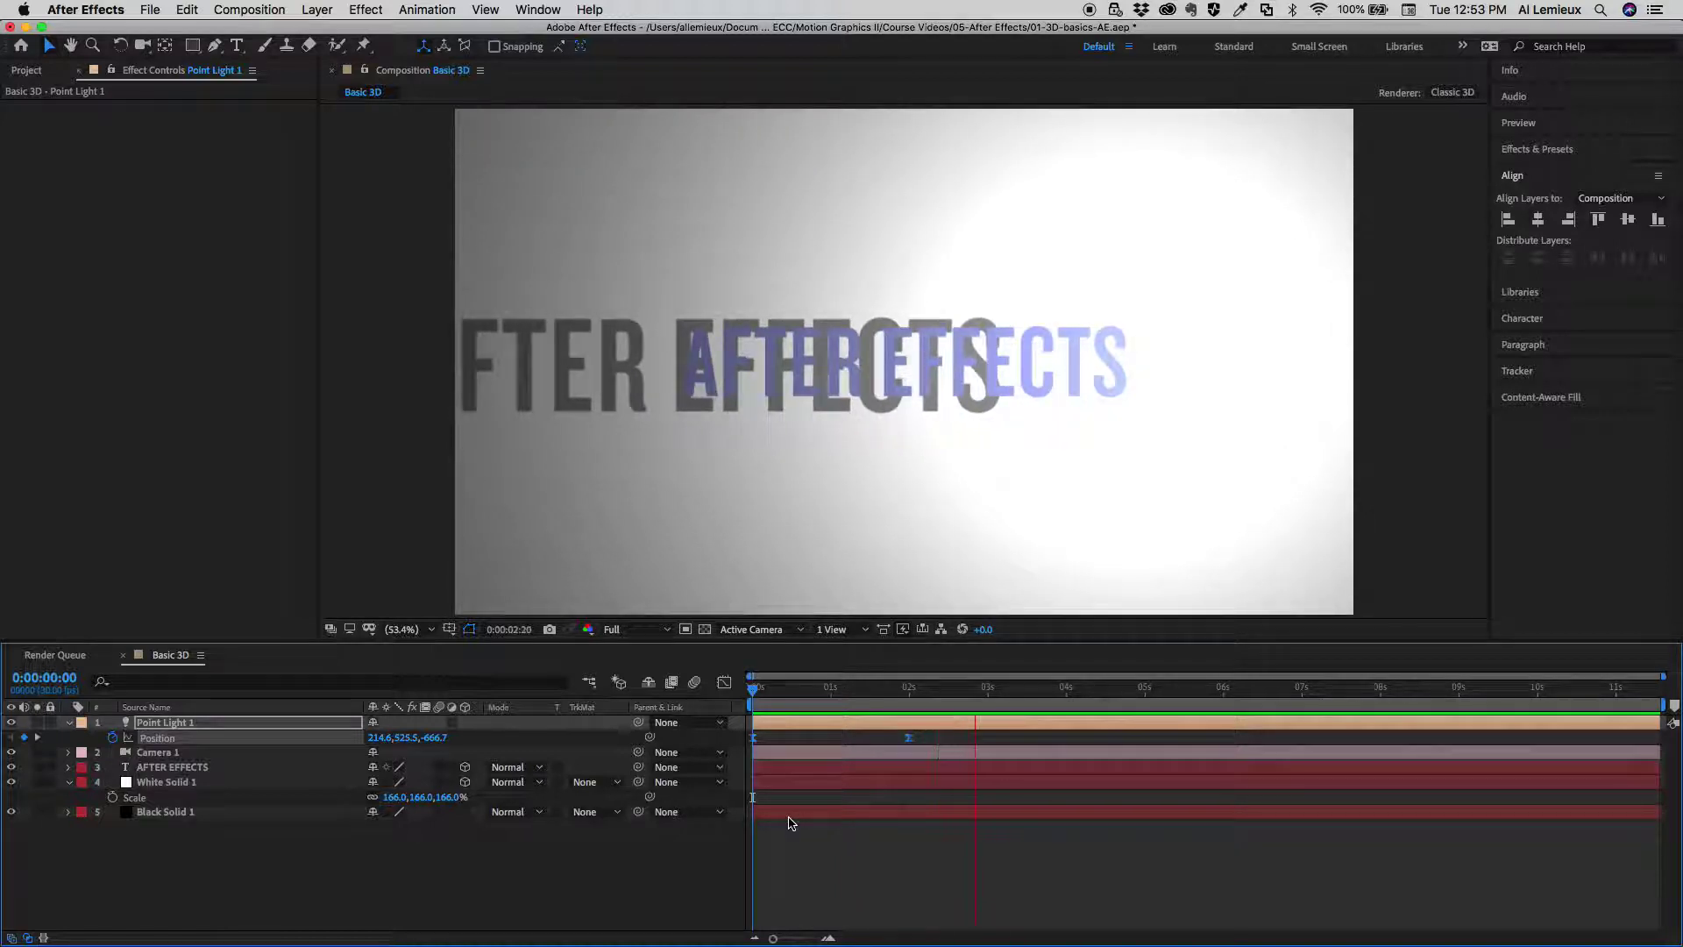
pyautogui.press('space')
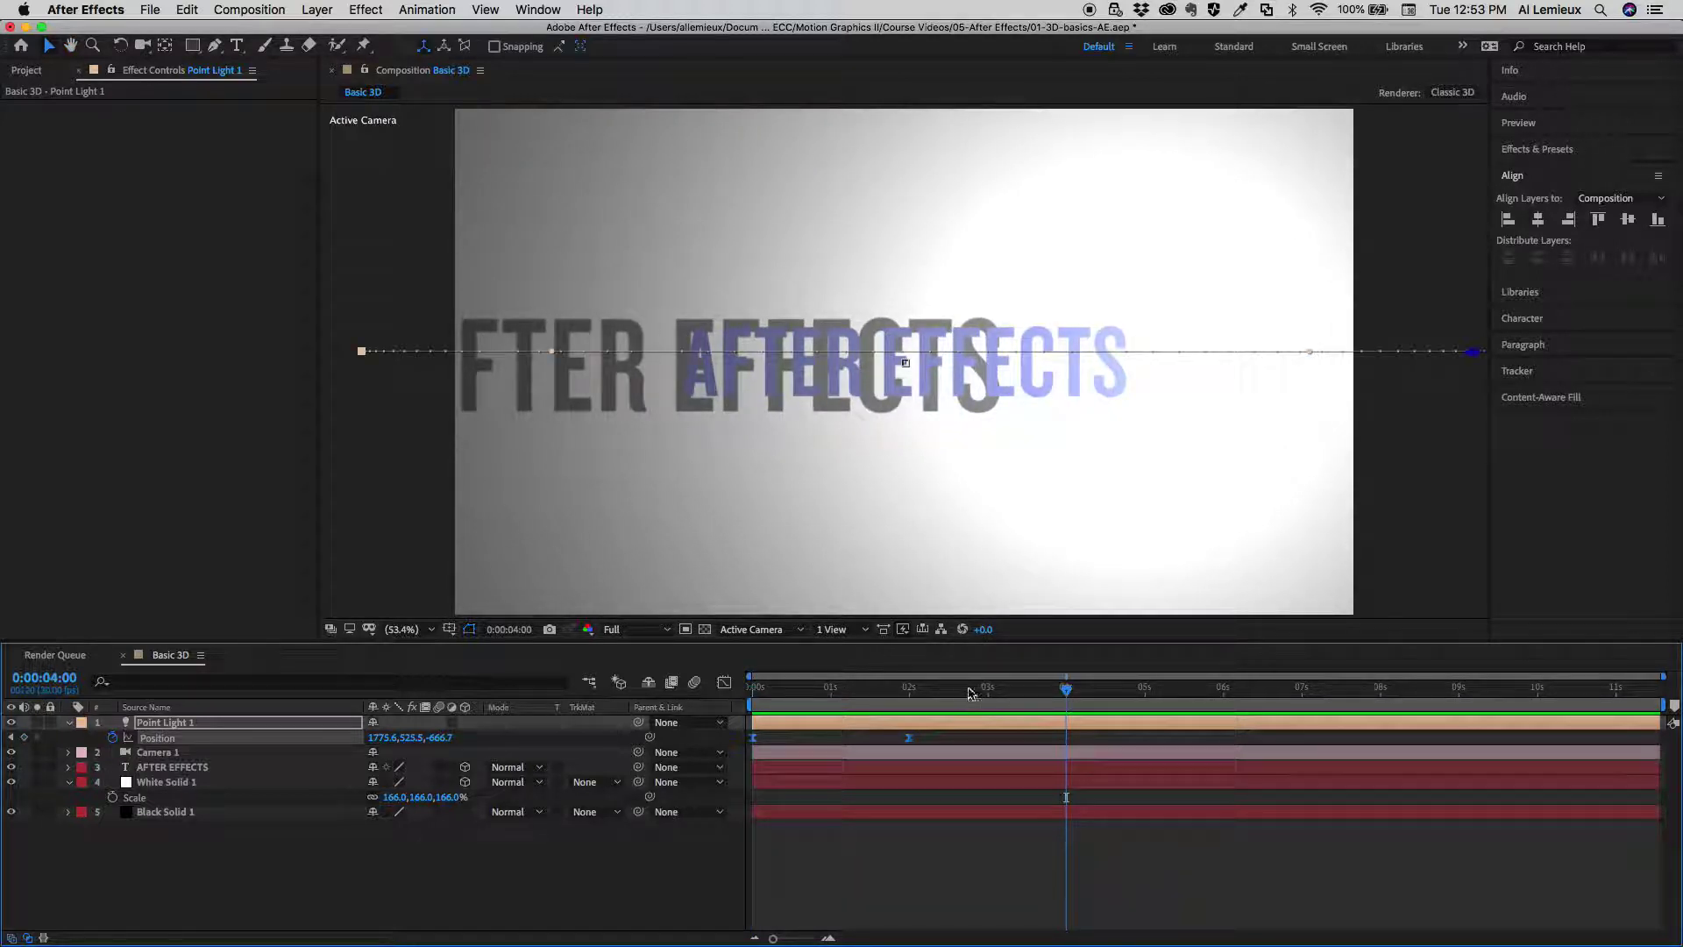
pyautogui.click(759, 693)
pyautogui.moveTo(759, 699)
pyautogui.mouseDown()
pyautogui.moveTo(888, 706)
pyautogui.moveTo(752, 701)
pyautogui.mouseUp()
pyautogui.press('space')
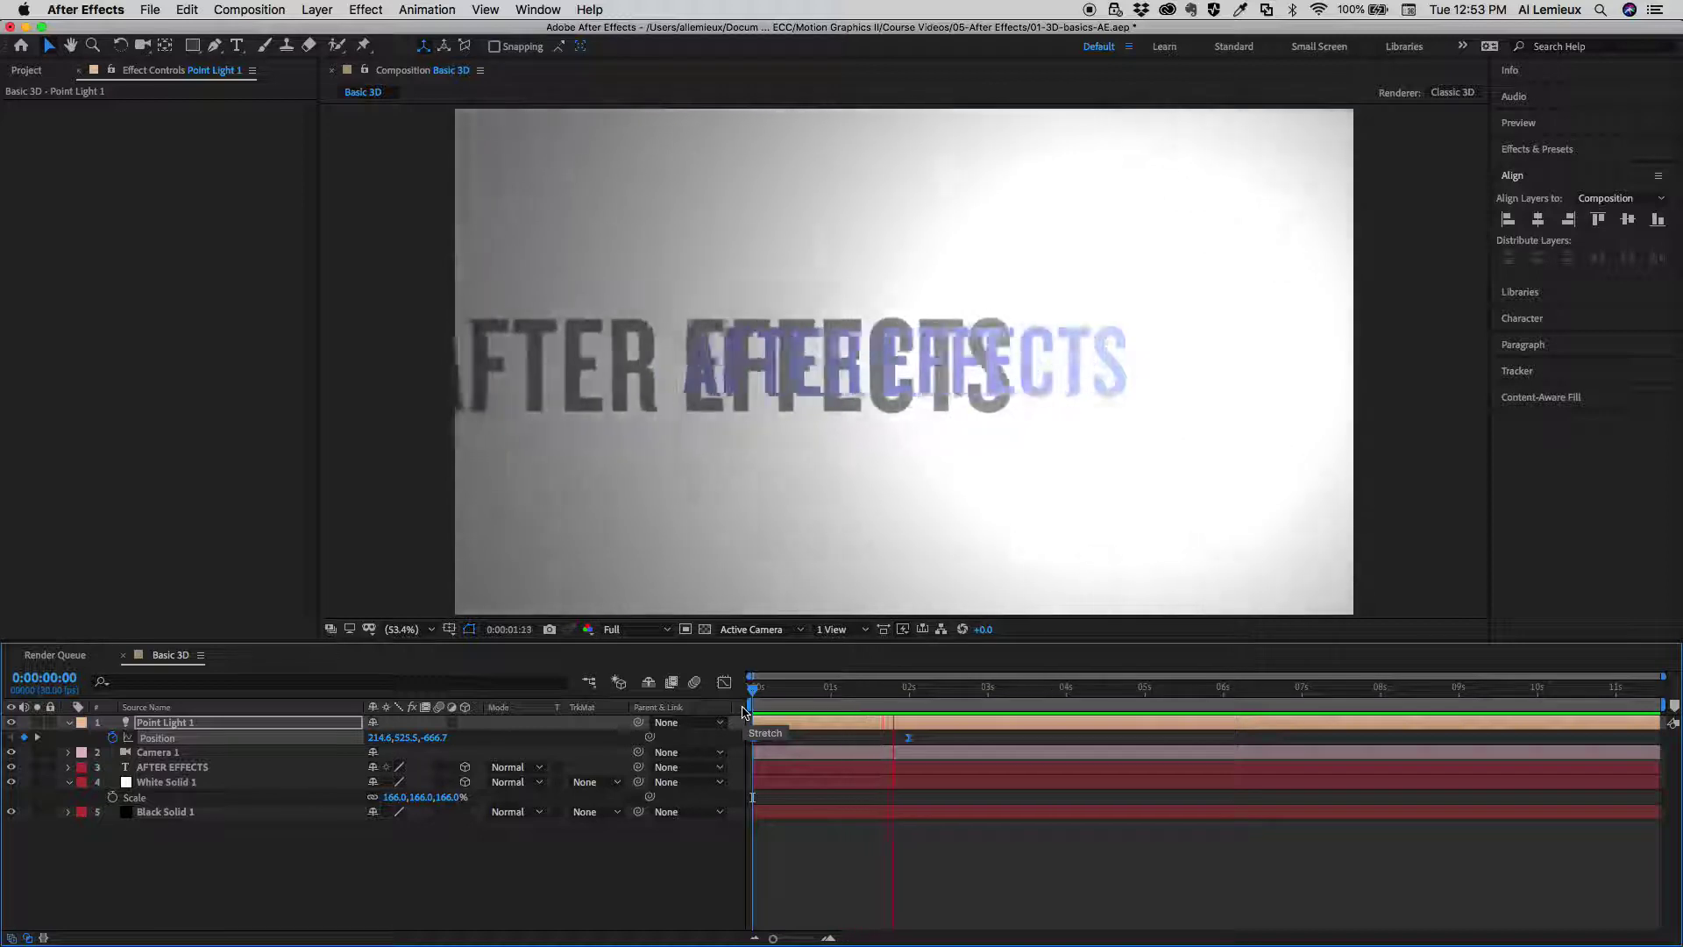
pyautogui.press('space')
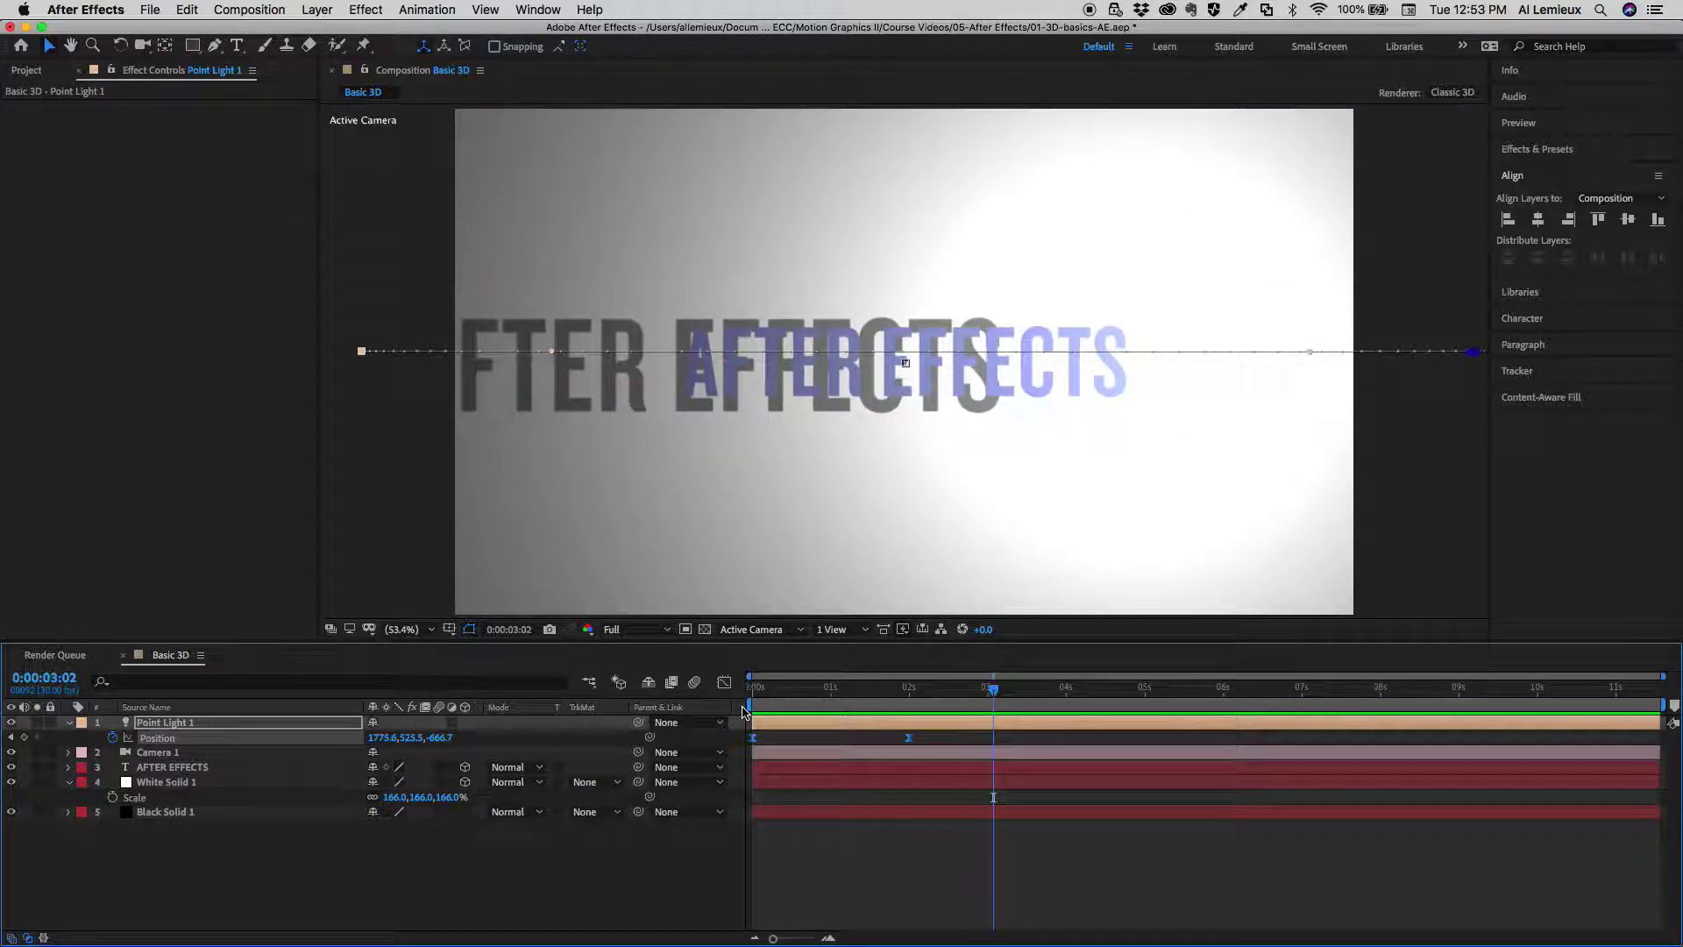